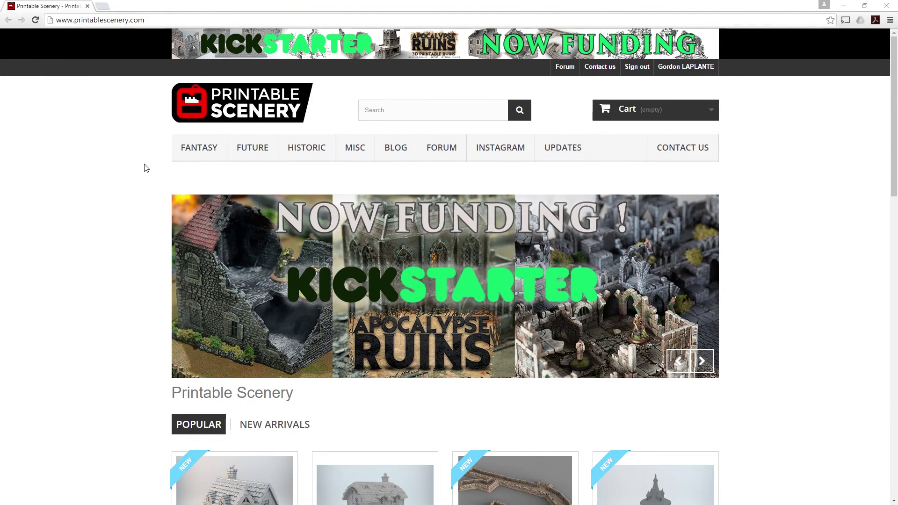
- Open the Winterdale models category from the FANTASY menu
scroll(146, 167, down, 6)
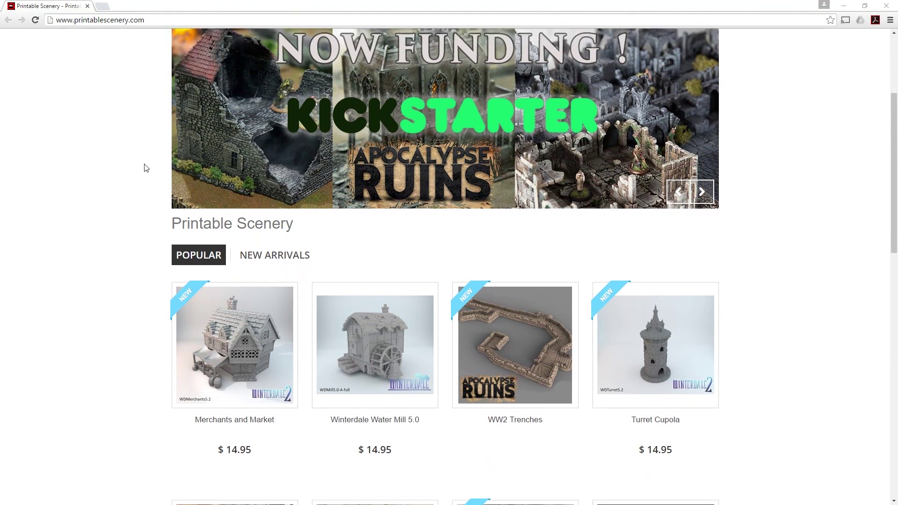
scroll(146, 168, down, 1)
scroll(146, 168, down, 4)
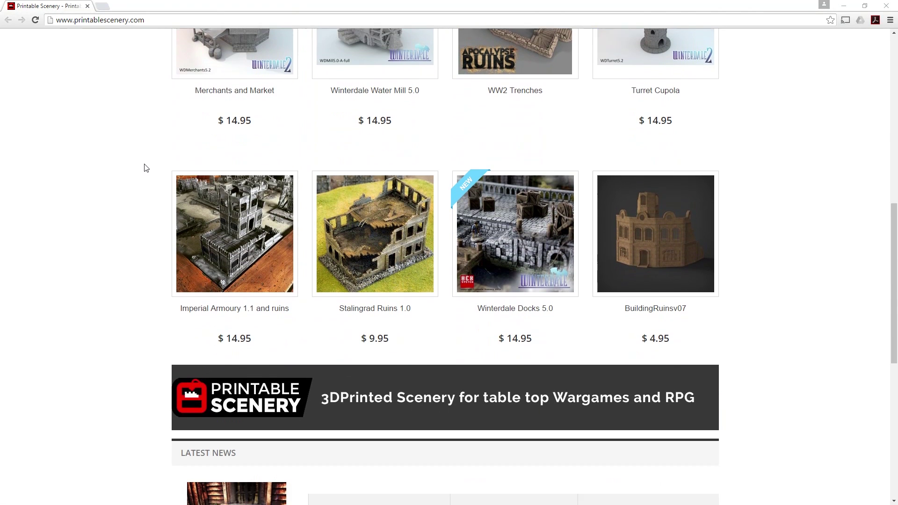
scroll(146, 168, down, 1)
scroll(145, 168, up, 6)
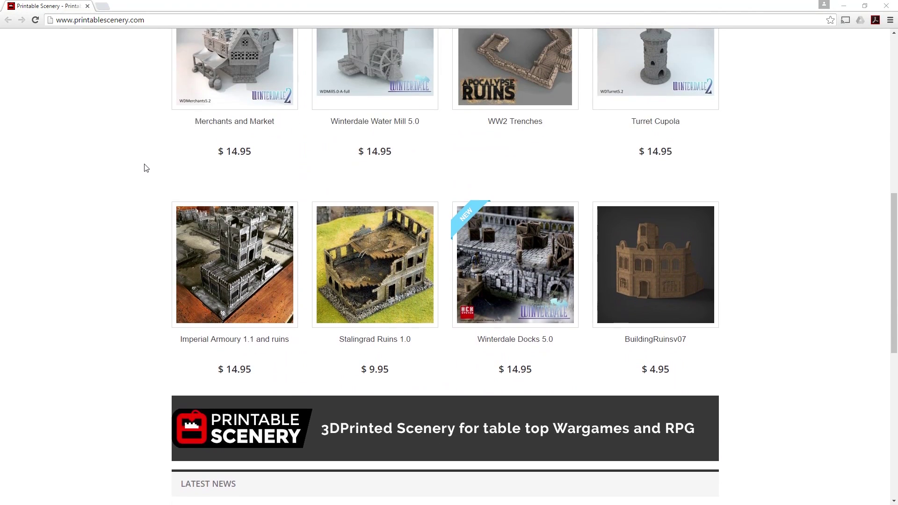
mouse_move(261, 250)
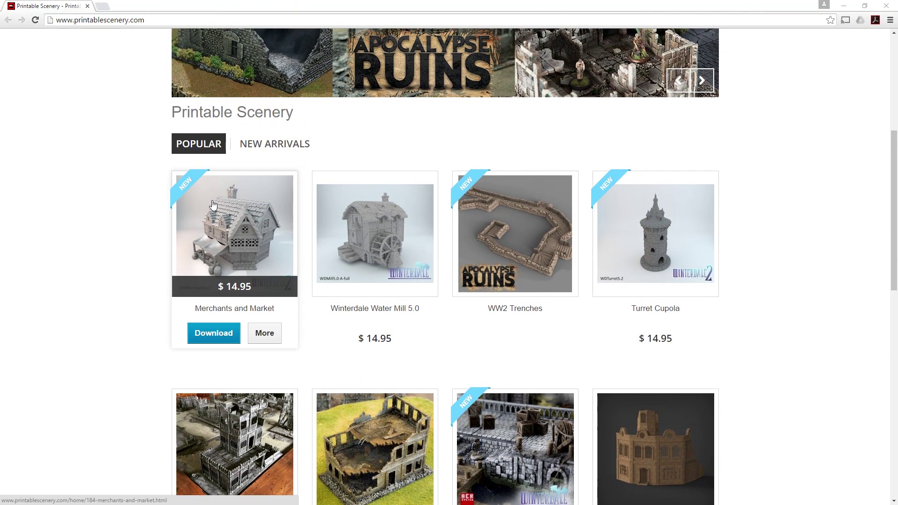
scroll(591, 375, down, 1)
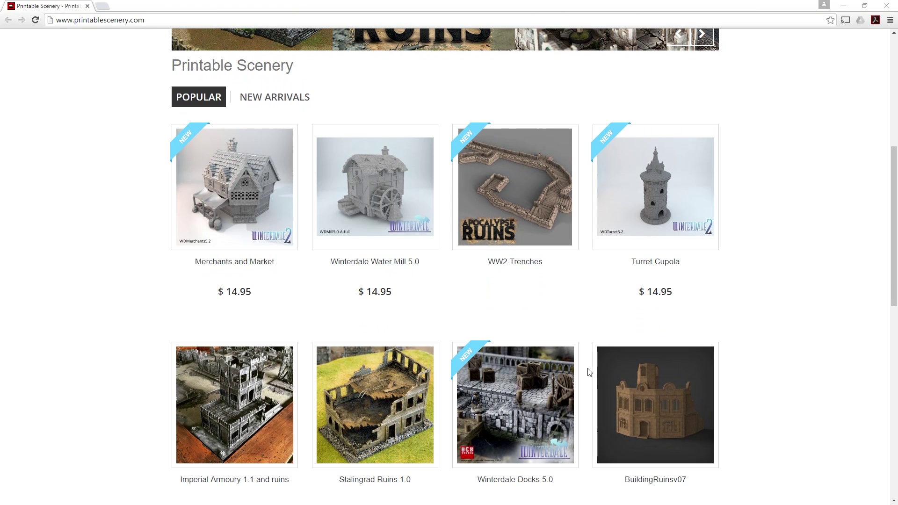
scroll(589, 371, down, 1)
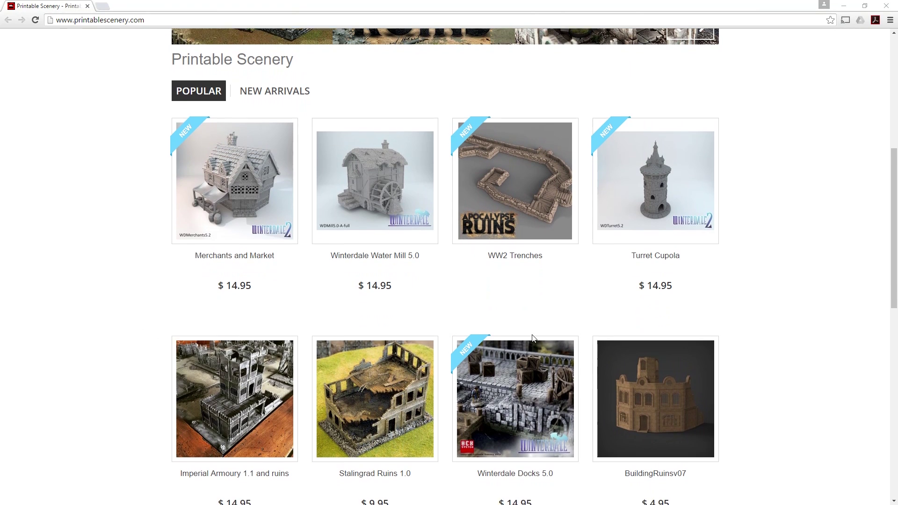
mouse_move(533, 338)
scroll(533, 337, down, 8)
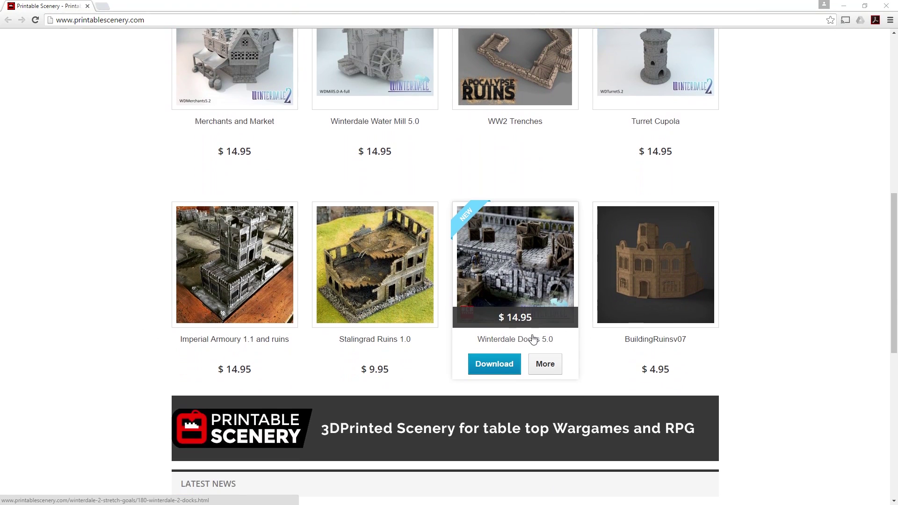
scroll(531, 337, up, 15)
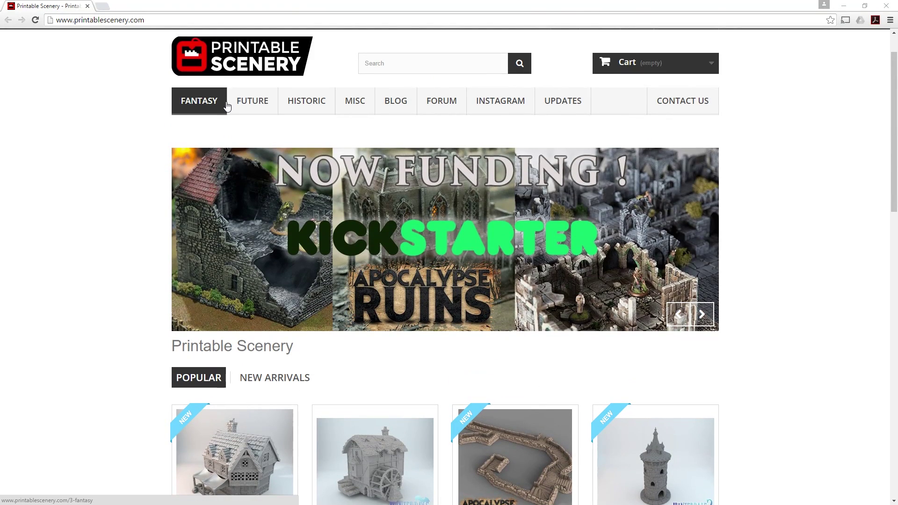
mouse_move(208, 107)
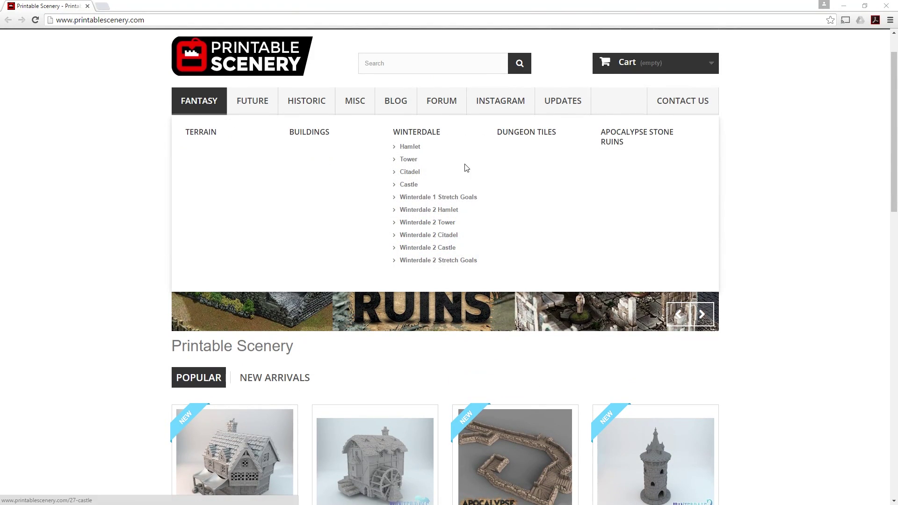
click(449, 247)
- Open The Chapel product page and enlarge its second photo, WDChapel5.1-bigparts
scroll(165, 225, down, 4)
scroll(164, 225, down, 12)
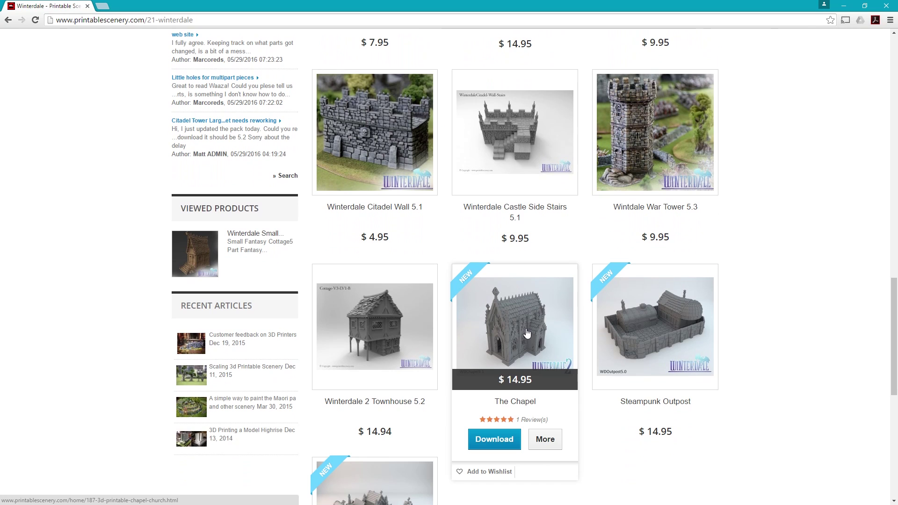
click(496, 322)
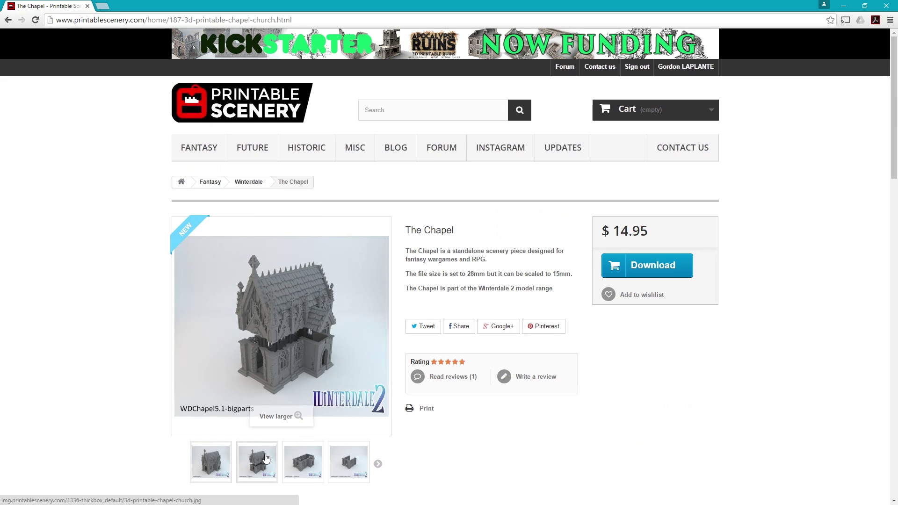
click(265, 458)
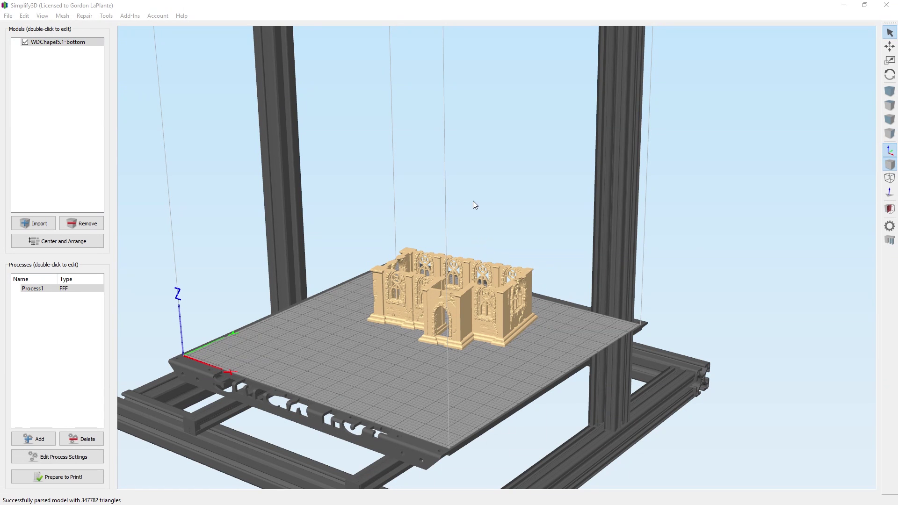
drag(473, 201, 434, 388)
scroll(284, 251, down, 3)
scroll(419, 289, up, 4)
drag(418, 285, 416, 309)
scroll(330, 305, up, 3)
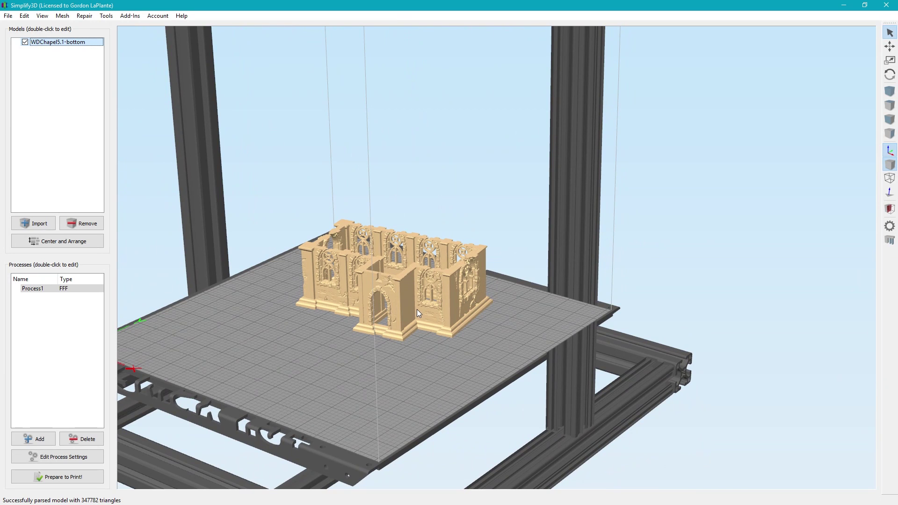
drag(416, 310, 443, 333)
scroll(369, 297, up, 3)
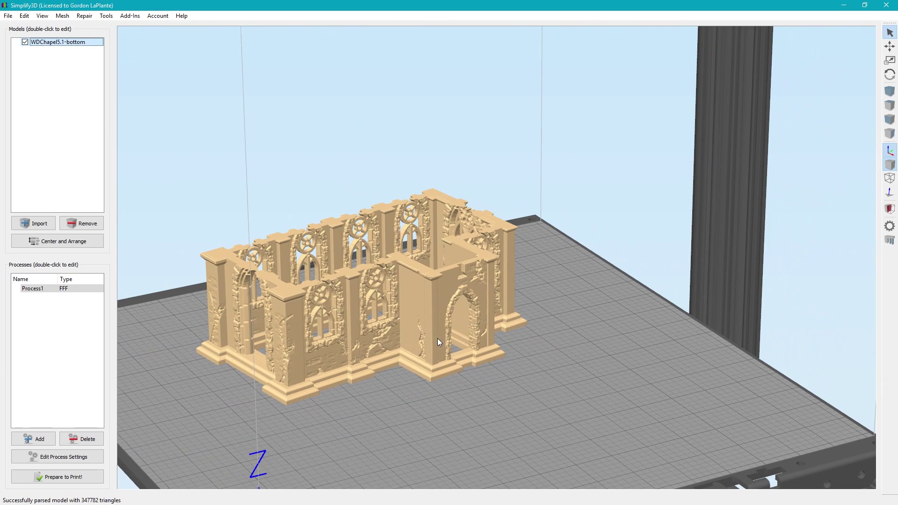
drag(438, 339, 492, 371)
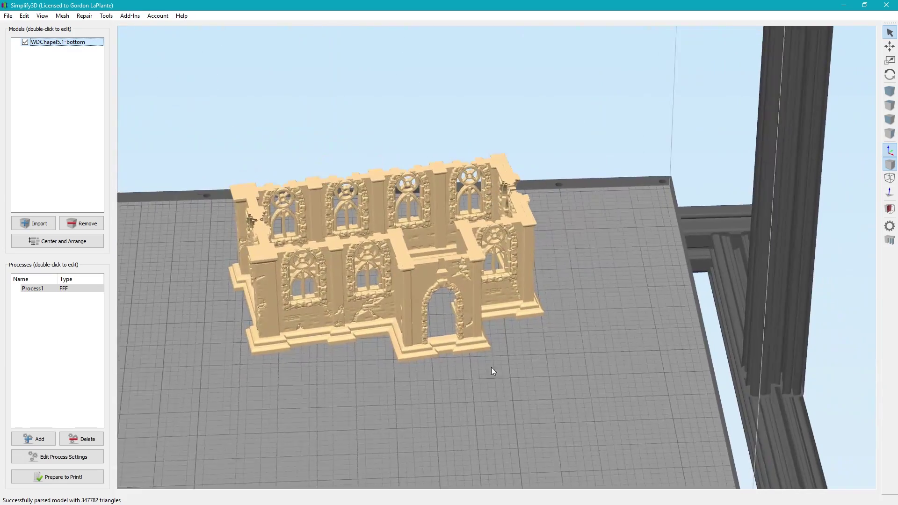
scroll(420, 345, up, 10)
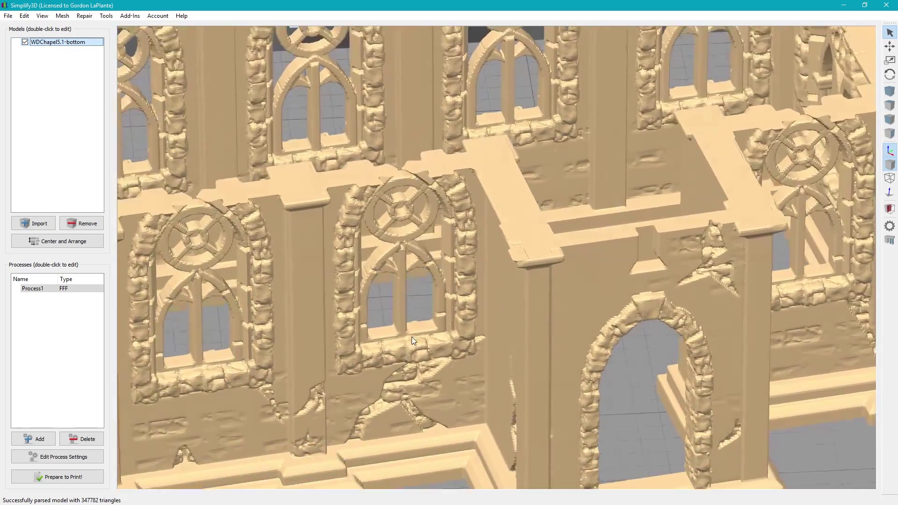
scroll(511, 291, down, 5)
drag(511, 291, 537, 274)
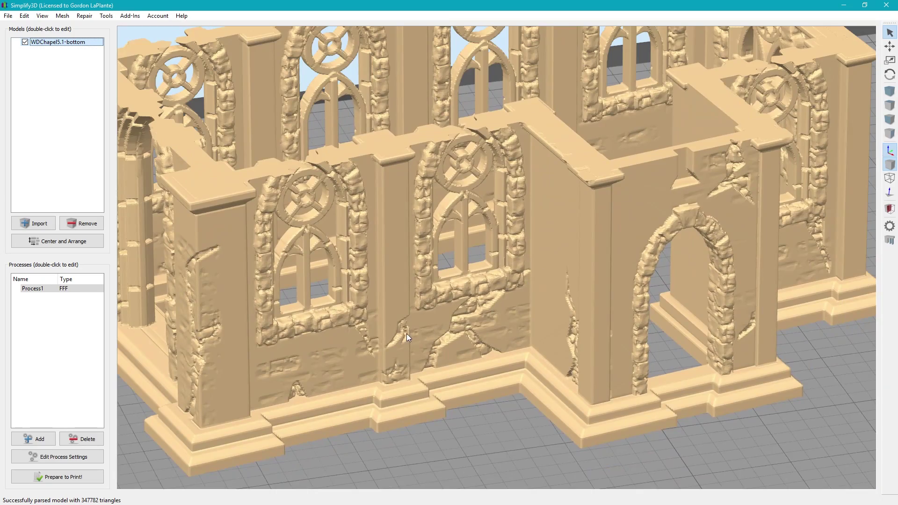
scroll(474, 316, down, 5)
scroll(473, 302, up, 6)
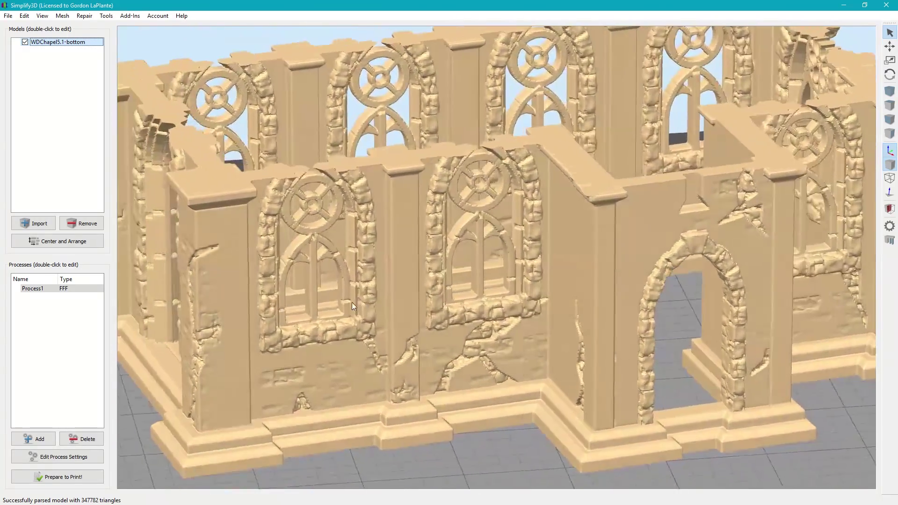
scroll(627, 276, down, 6)
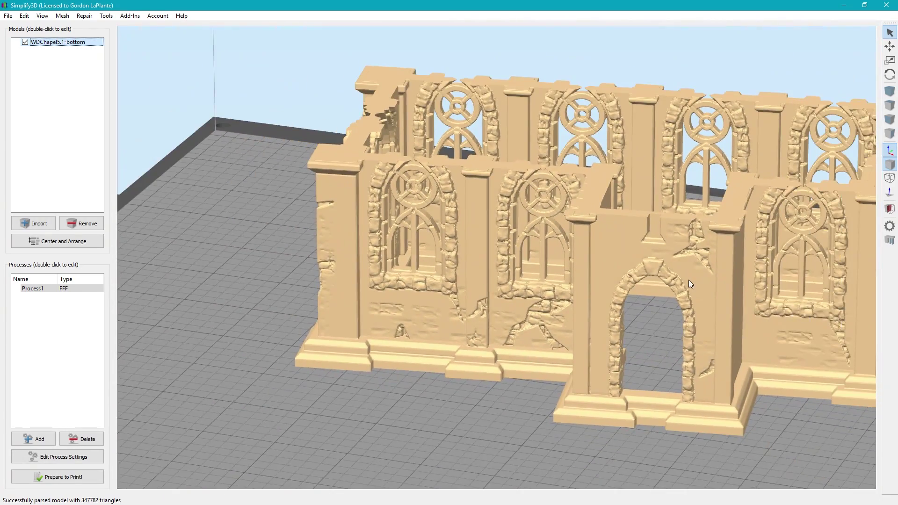
scroll(688, 280, down, 5)
drag(689, 279, 563, 299)
scroll(607, 278, down, 5)
scroll(579, 329, up, 3)
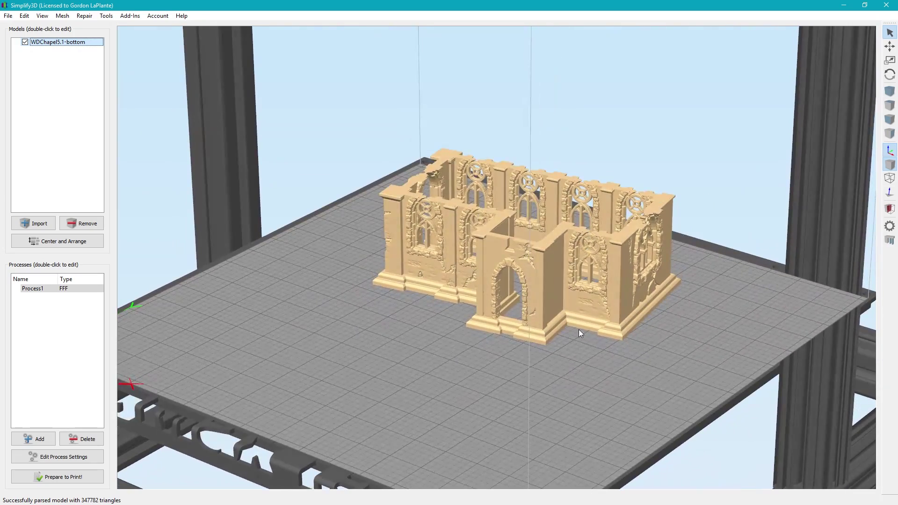
drag(444, 293, 419, 380)
scroll(358, 359, up, 3)
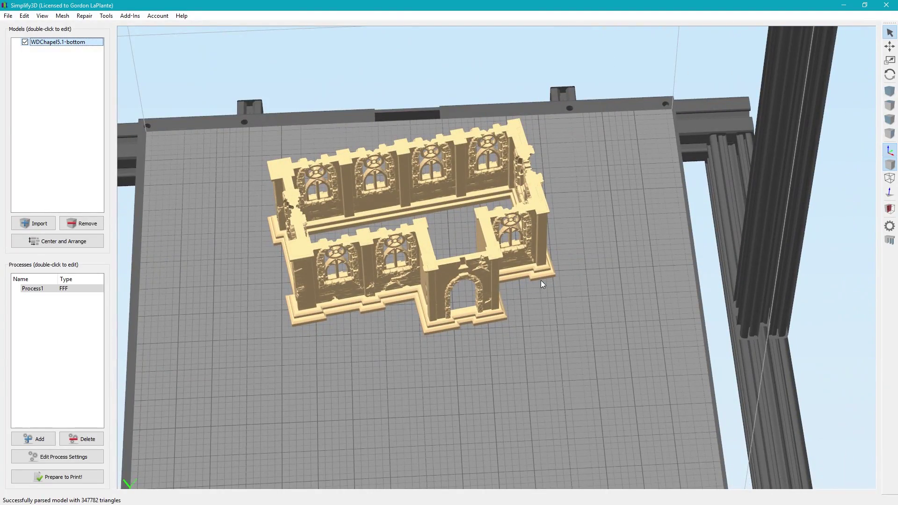
drag(540, 280, 251, 387)
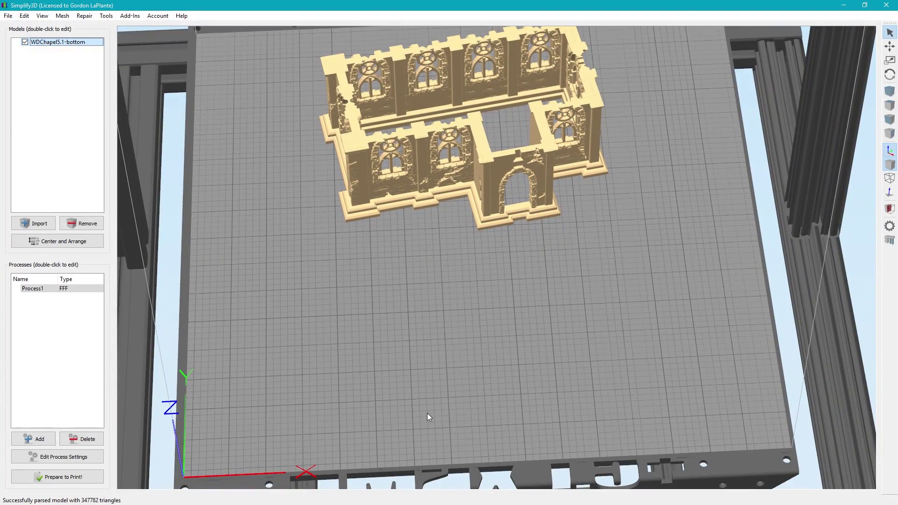
drag(504, 197, 301, 285)
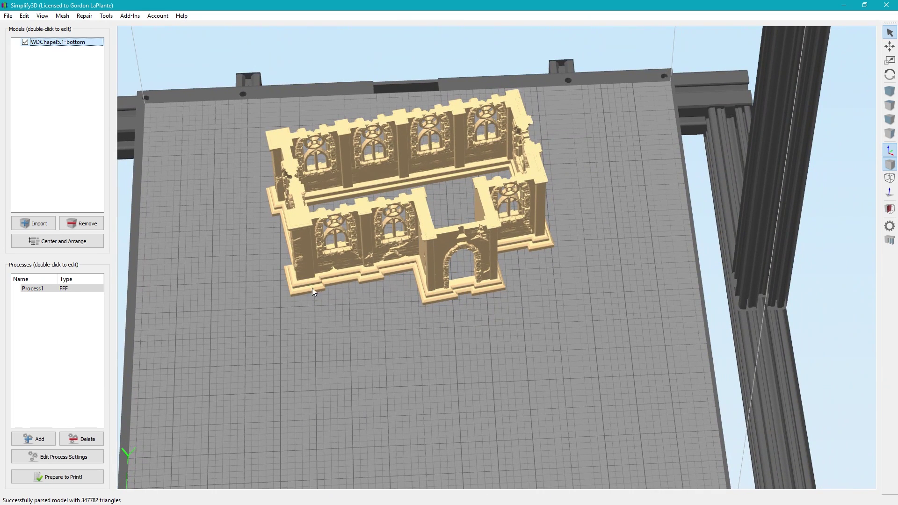
drag(365, 278, 326, 285)
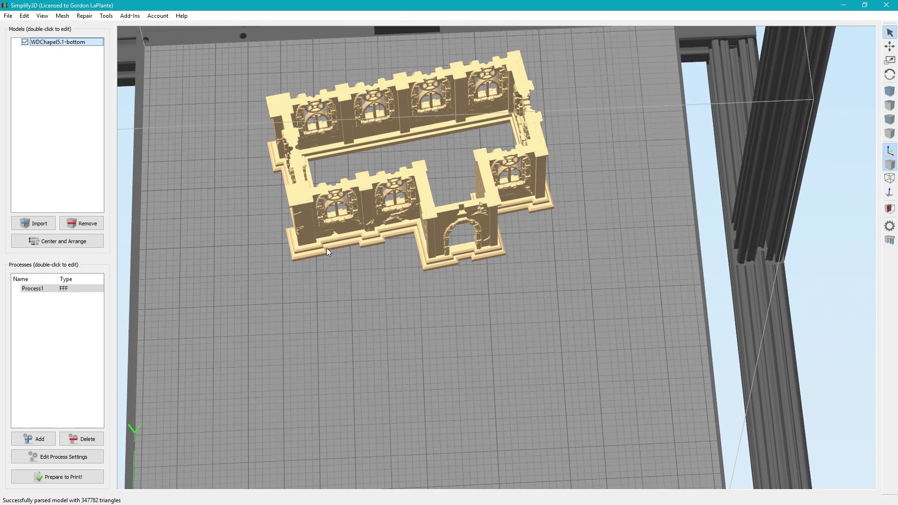
drag(326, 248, 471, 284)
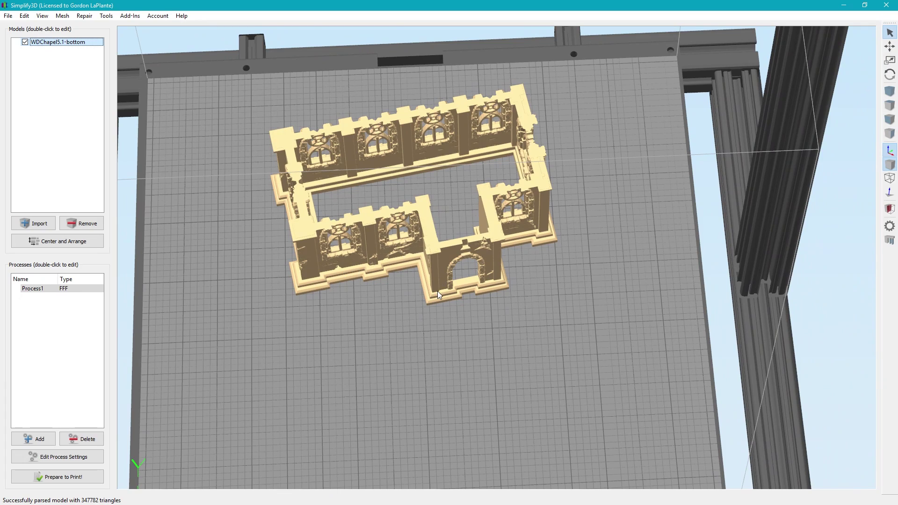
drag(454, 298, 428, 286)
drag(431, 323, 432, 324)
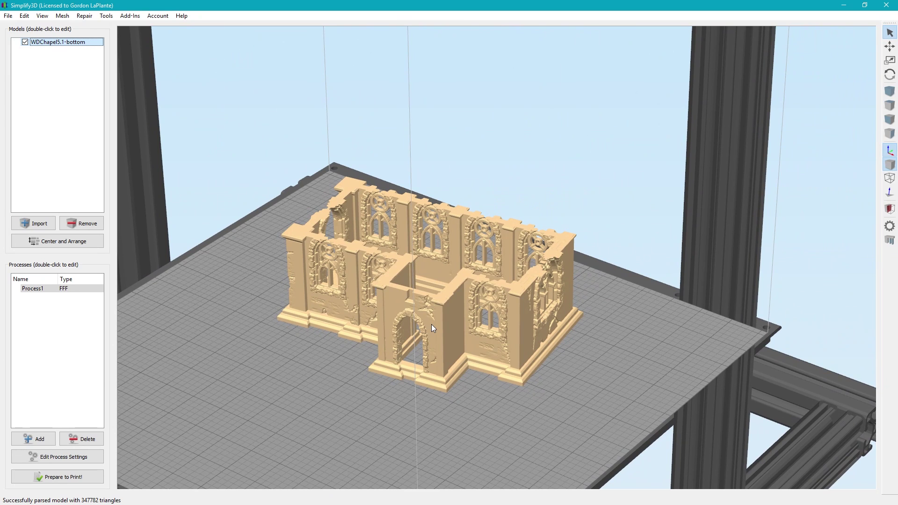
drag(420, 328, 347, 348)
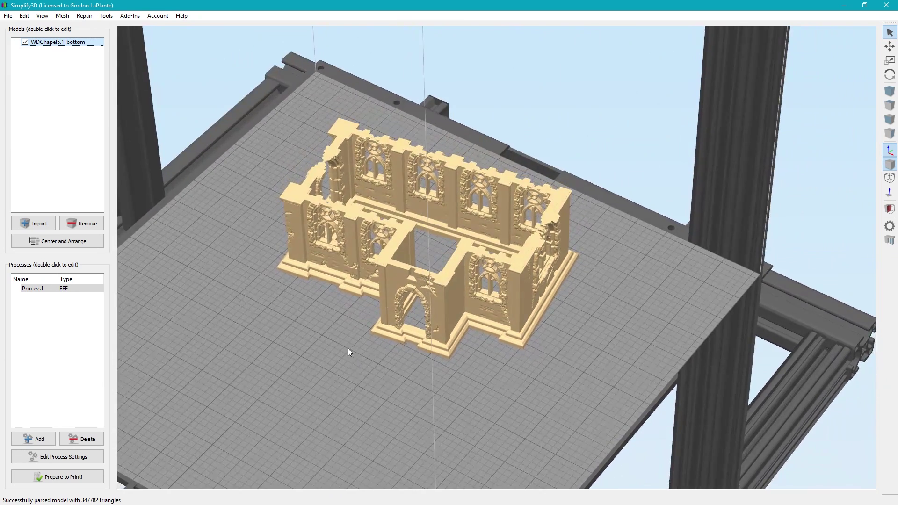
drag(462, 333, 371, 341)
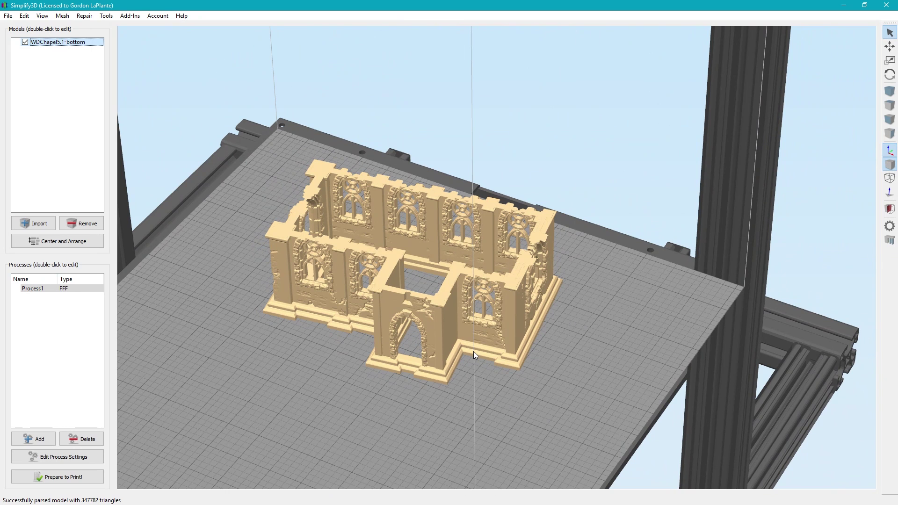
right_drag(473, 351, 249, 365)
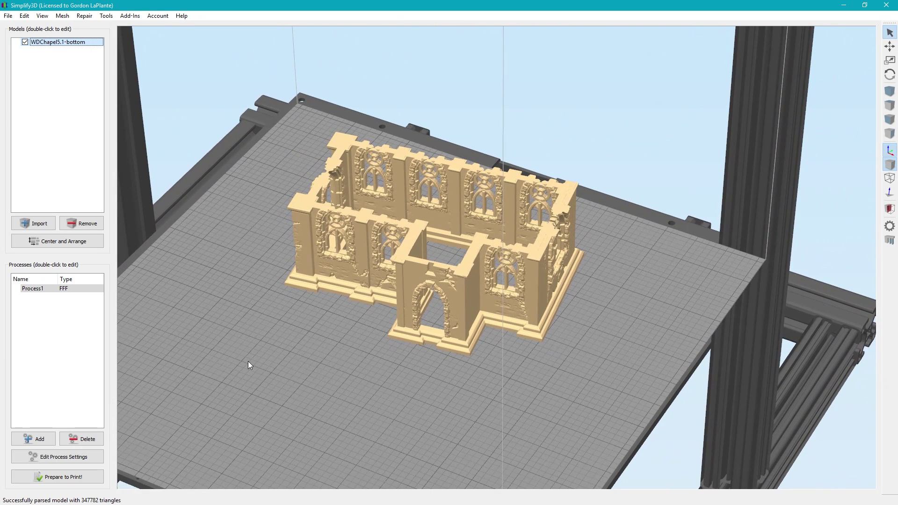
- Open factory file WDChapel5.1-bottom without saving current changes, then open its process settings
click(7, 16)
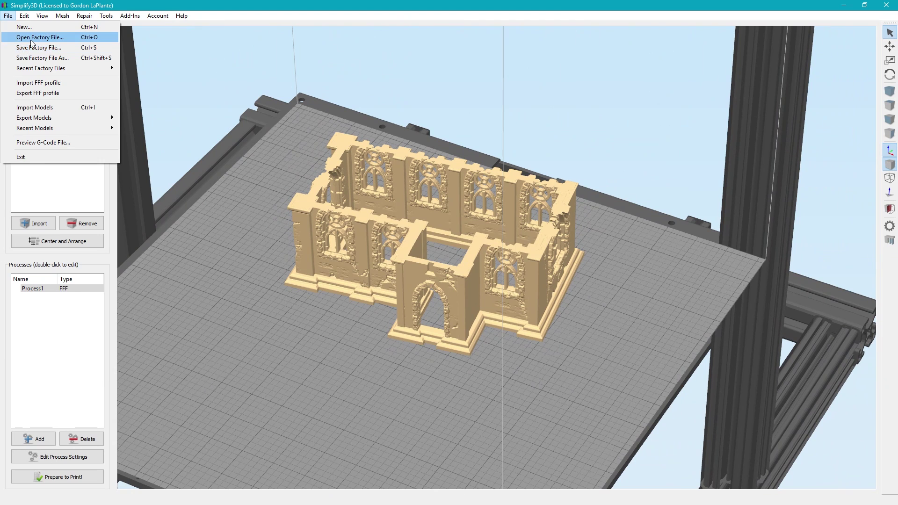
click(30, 39)
click(490, 267)
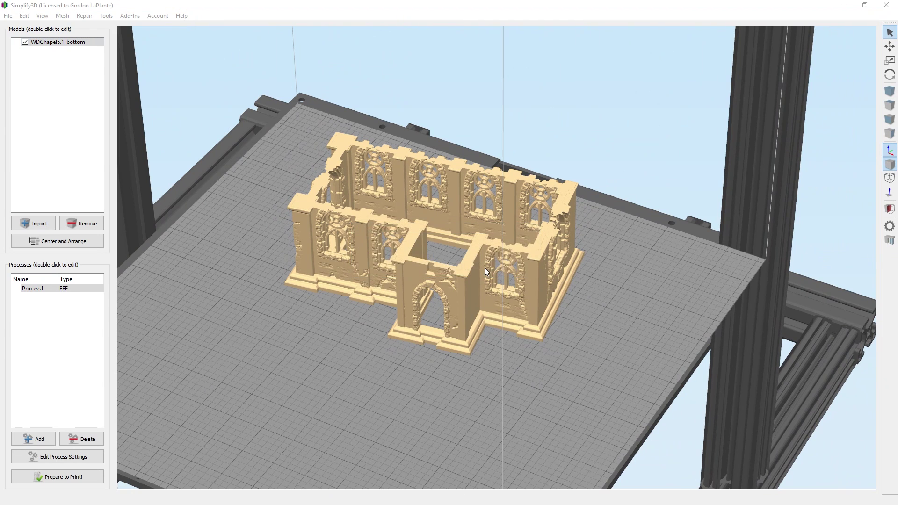
double_click(152, 76)
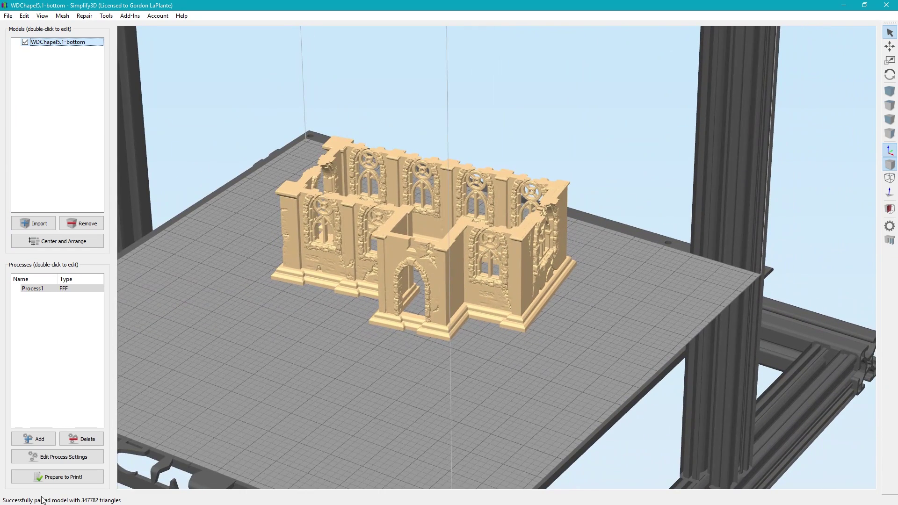
click(57, 462)
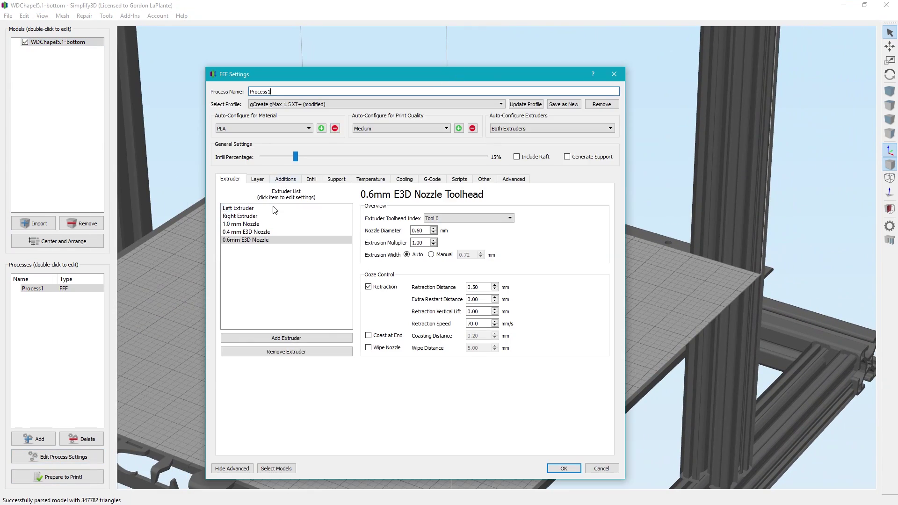
- Check the Extruder, Layer, Infill, Additions and Cooling tabs, and set Outline Underspeed to 30%
click(249, 209)
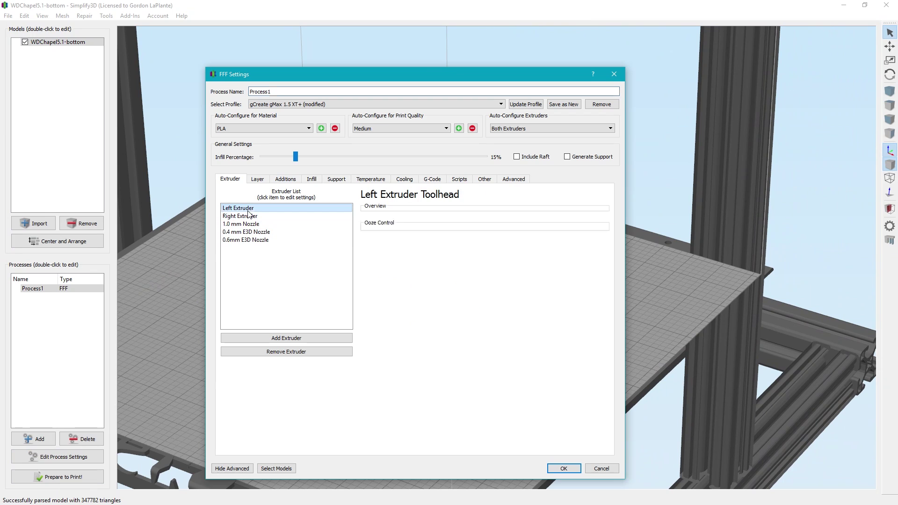
click(258, 180)
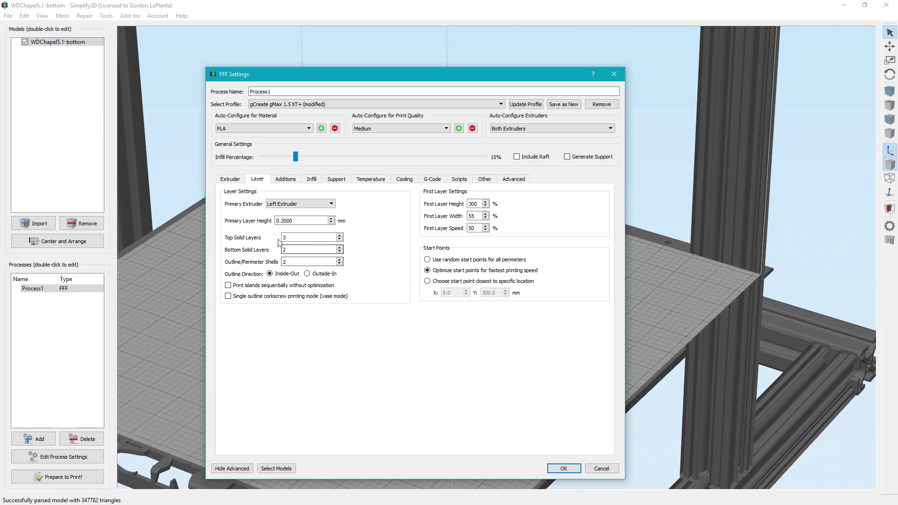
click(312, 179)
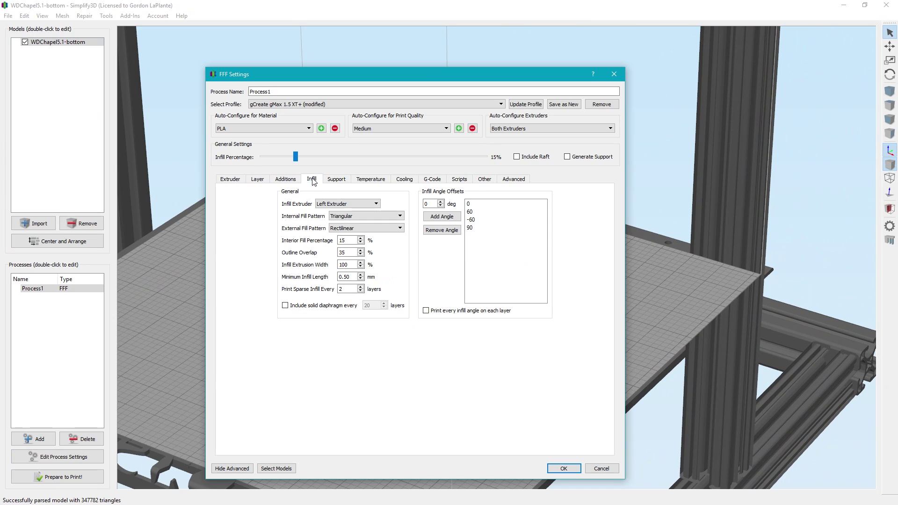
click(287, 180)
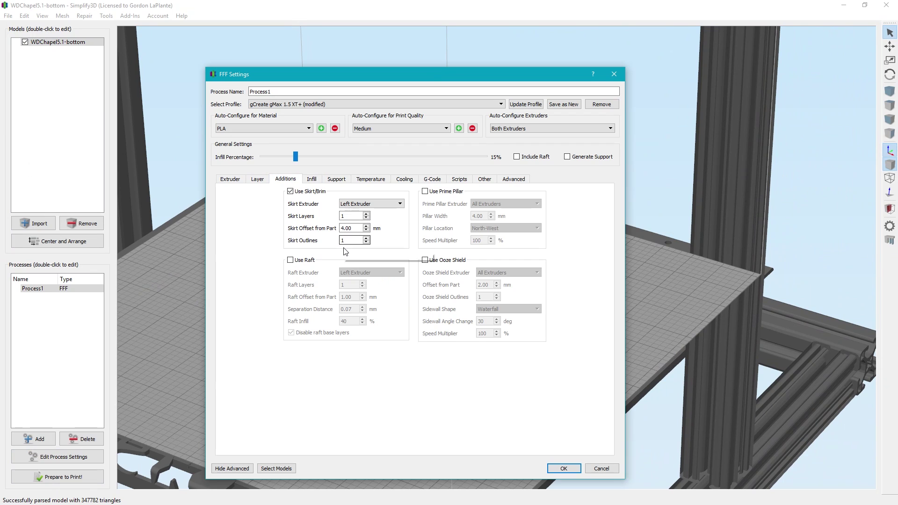
click(405, 180)
click(492, 181)
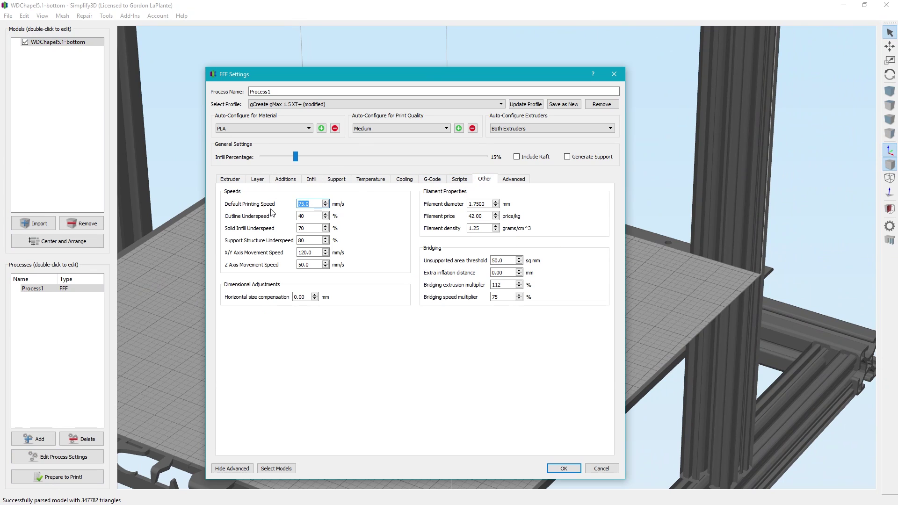
click(308, 217)
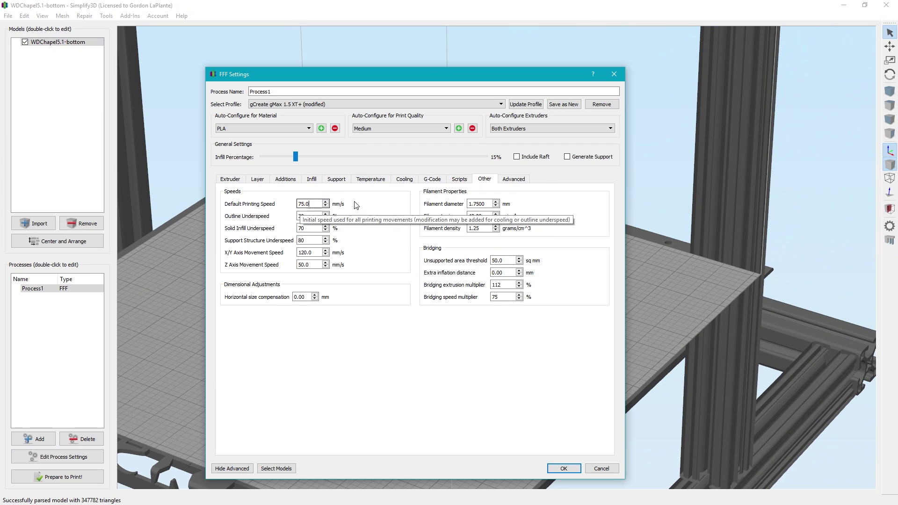
click(258, 181)
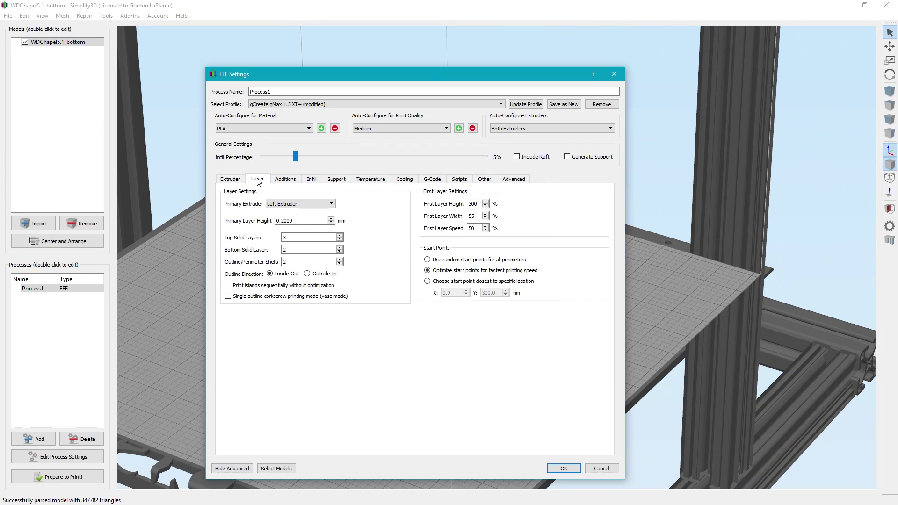
- Set the Left Extruder extrusion multiplier to 0.94, apply it, and slice the chapel
click(229, 181)
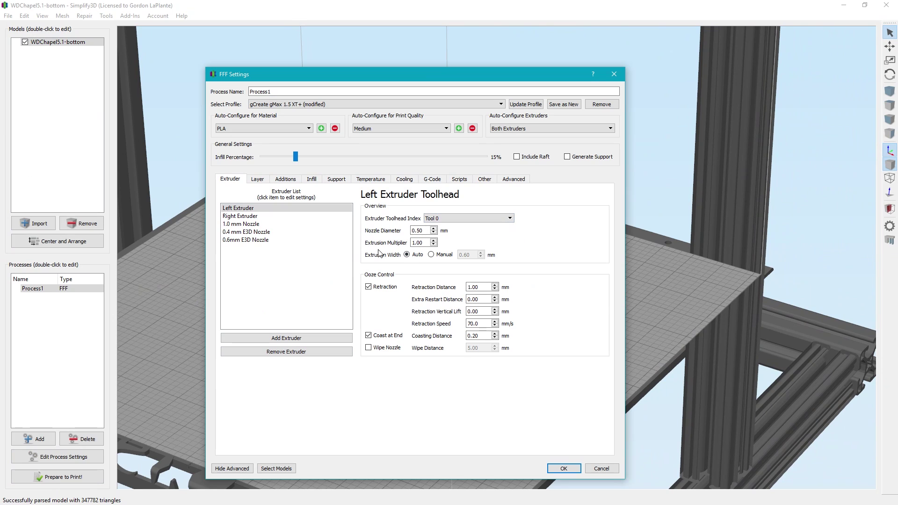
double_click(423, 244)
text(.94)
click(564, 468)
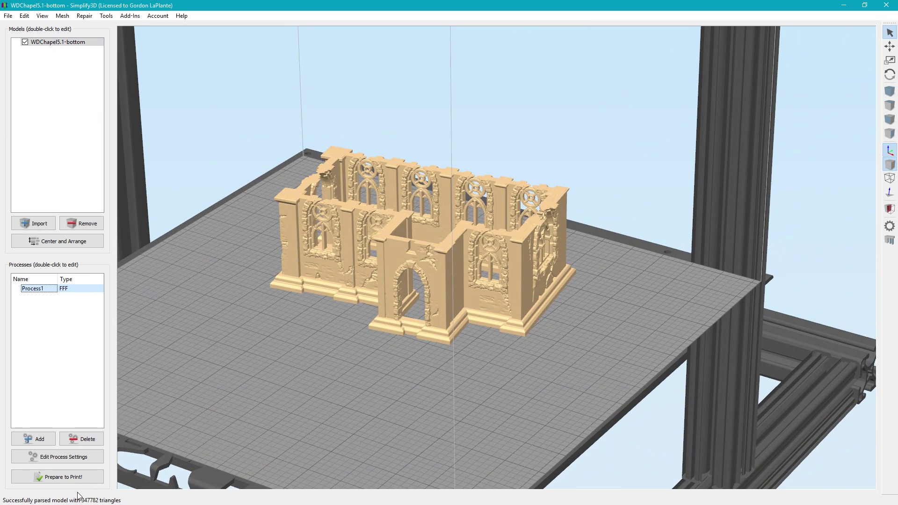
click(60, 476)
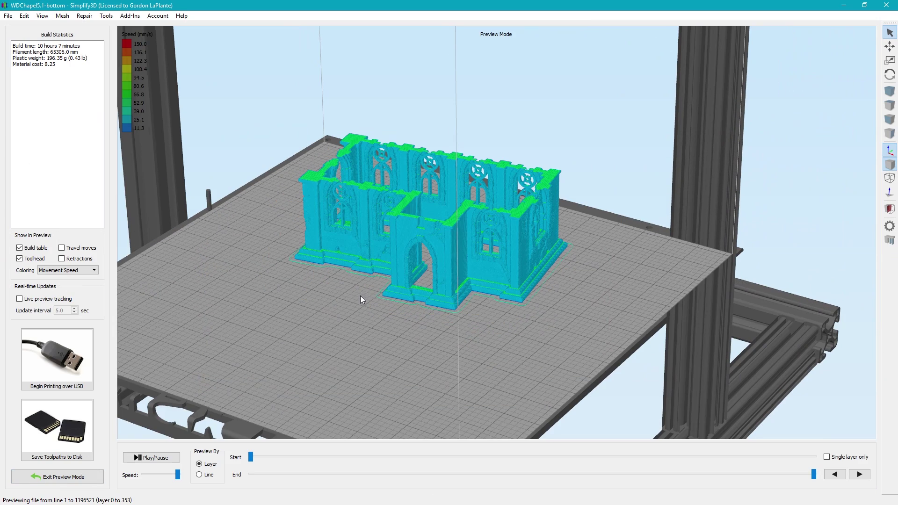
- Orbit the sliced chapel bottom preview and limit it to layer 309
scroll(338, 326, down, 2)
drag(337, 327, 344, 294)
scroll(382, 290, up, 3)
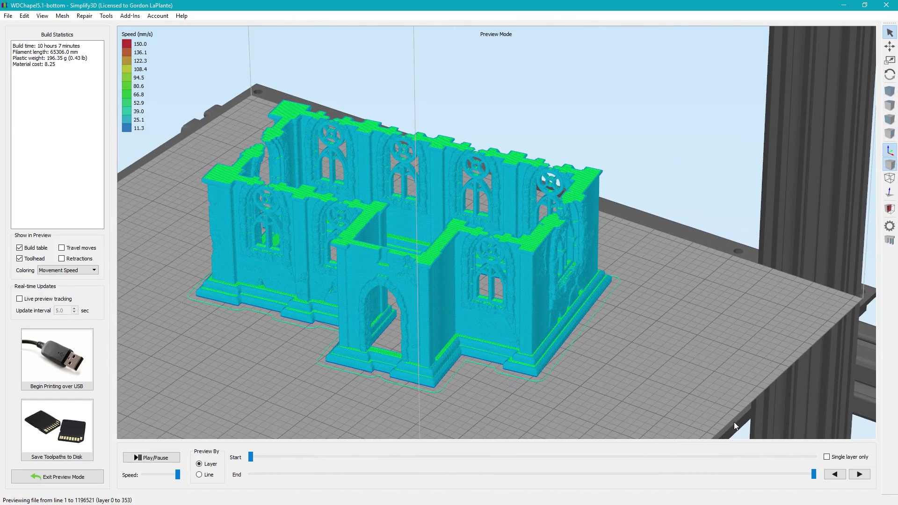
drag(634, 380, 744, 436)
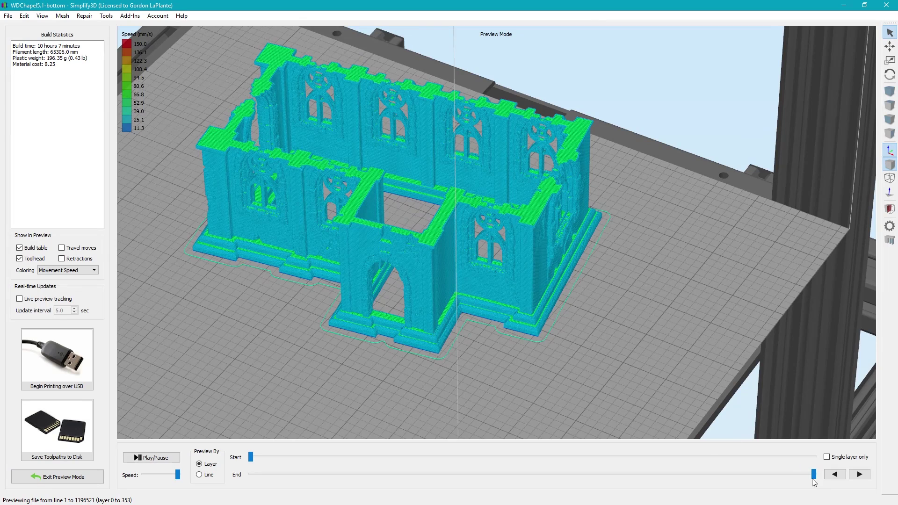
drag(813, 480, 718, 465)
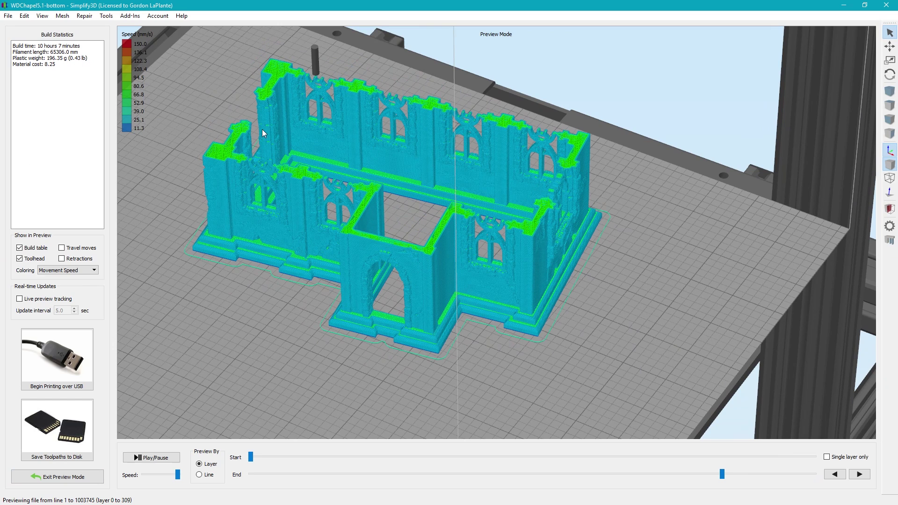
- Scrub the preview down to layers 223, 205 and 183, then exit preview mode
drag(721, 474, 522, 473)
drag(425, 361, 430, 330)
scroll(434, 325, down, 3)
right_drag(434, 325, 509, 325)
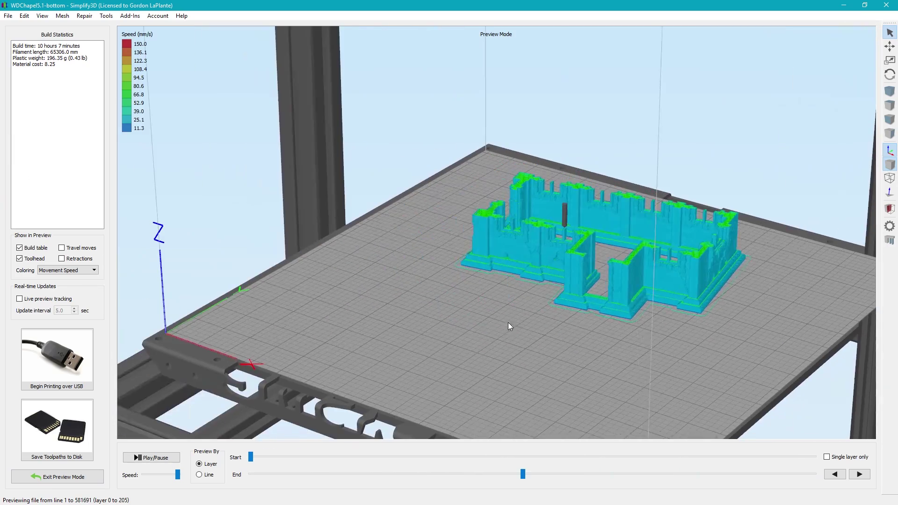
right_drag(302, 304, 362, 336)
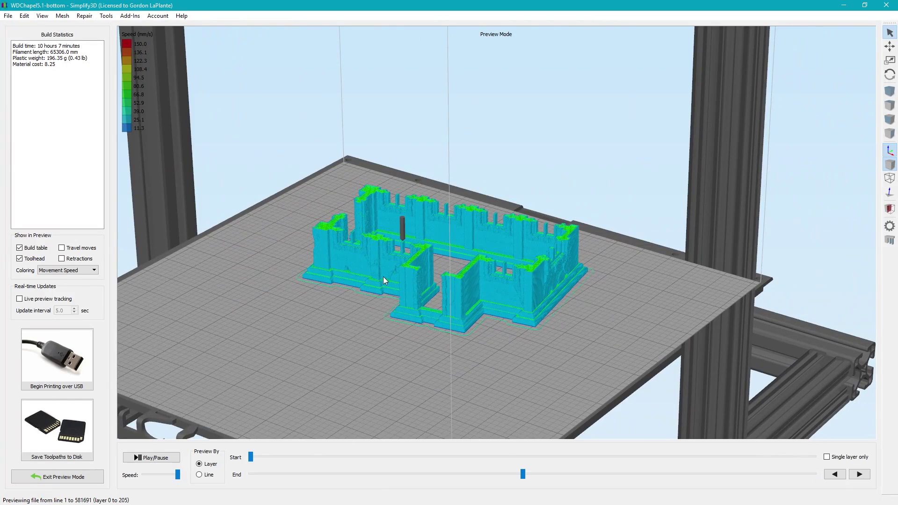
scroll(383, 276, up, 10)
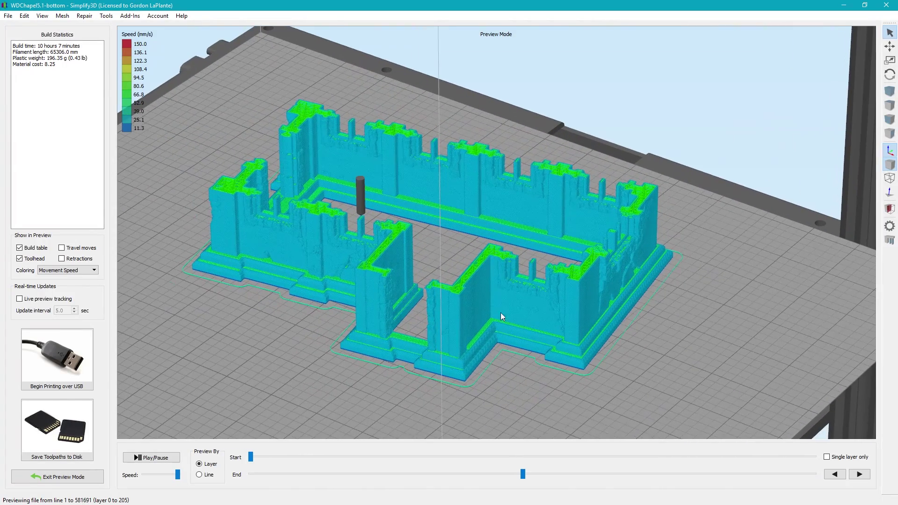
drag(523, 474, 482, 474)
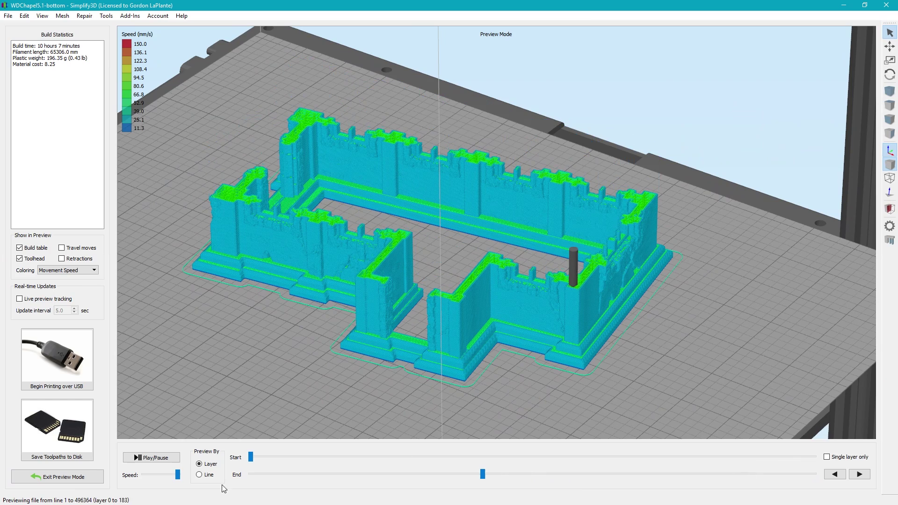
click(27, 480)
- Replace the chapel bottom with the chapel top model on the build plate
scroll(351, 244, down, 3)
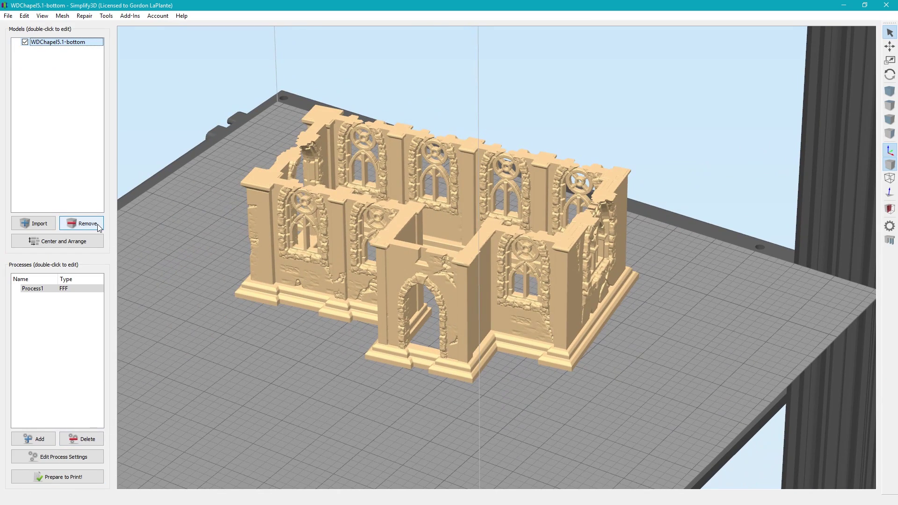
click(82, 224)
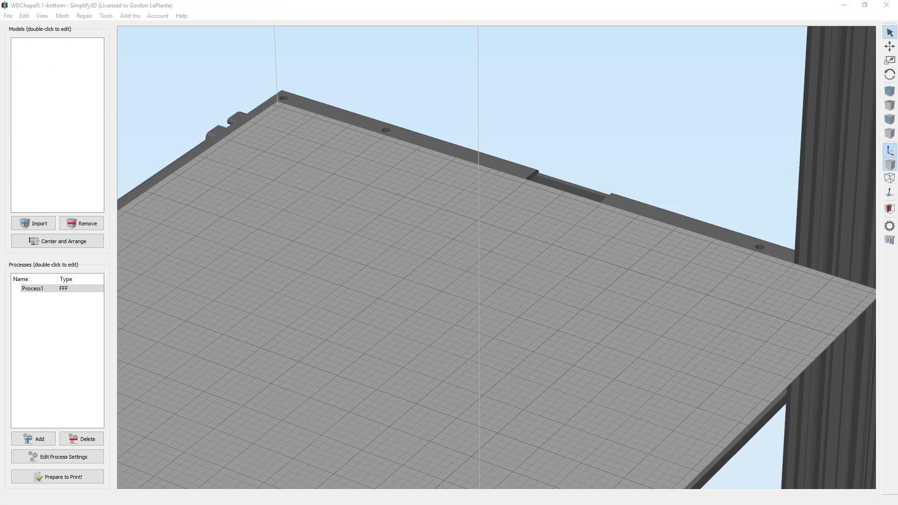
drag(467, 280, 444, 281)
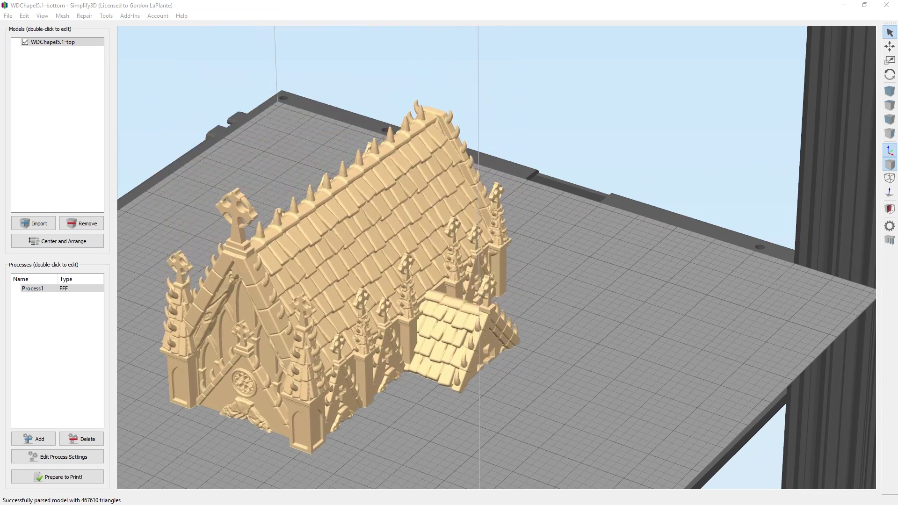
right_drag(527, 317, 594, 266)
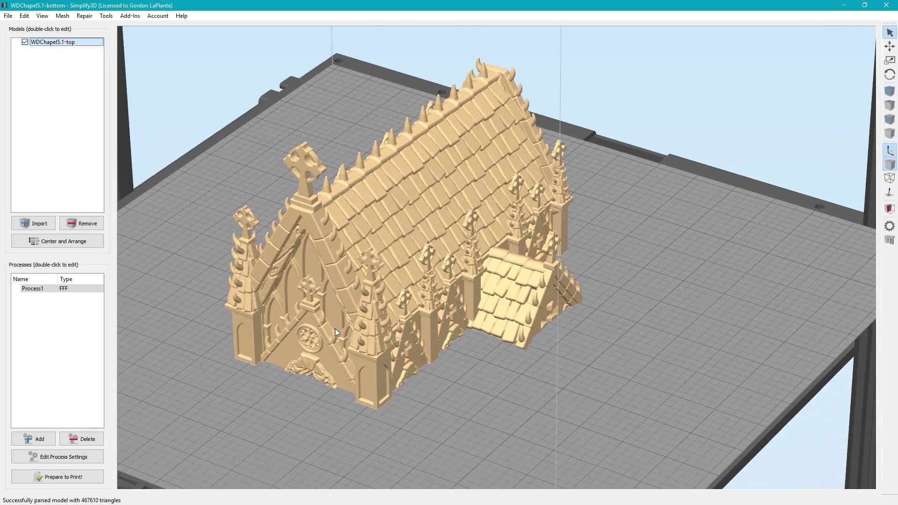
- Rotate the chapel top 90° about Z and move it toward the back of the plate
double_click(417, 225)
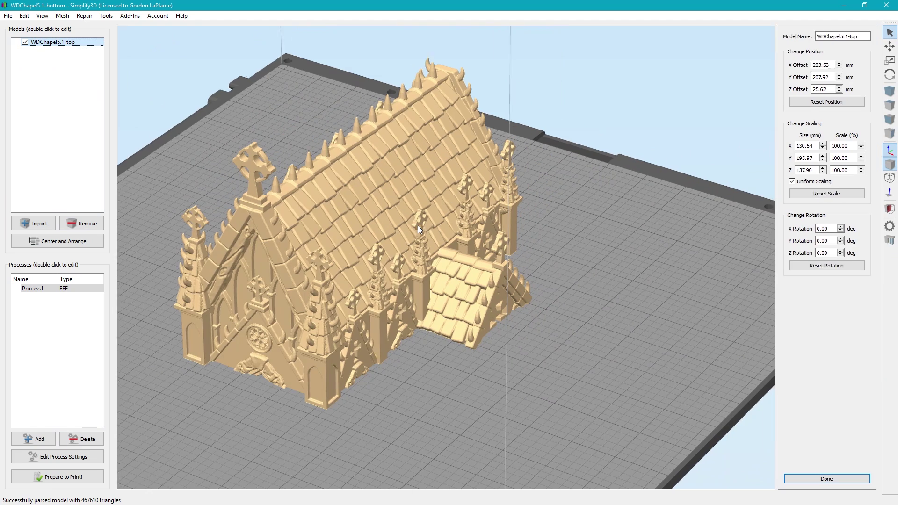
double_click(819, 253)
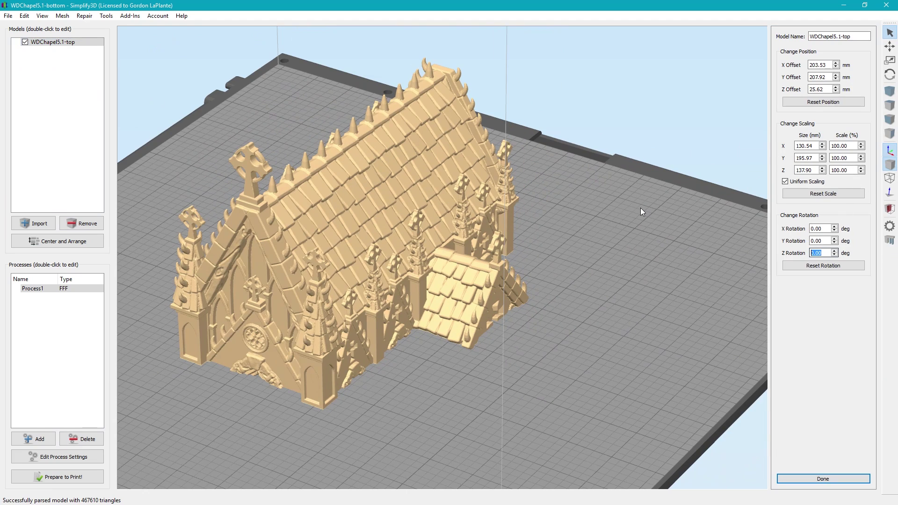
text(90)
key(Return)
drag(559, 251, 554, 372)
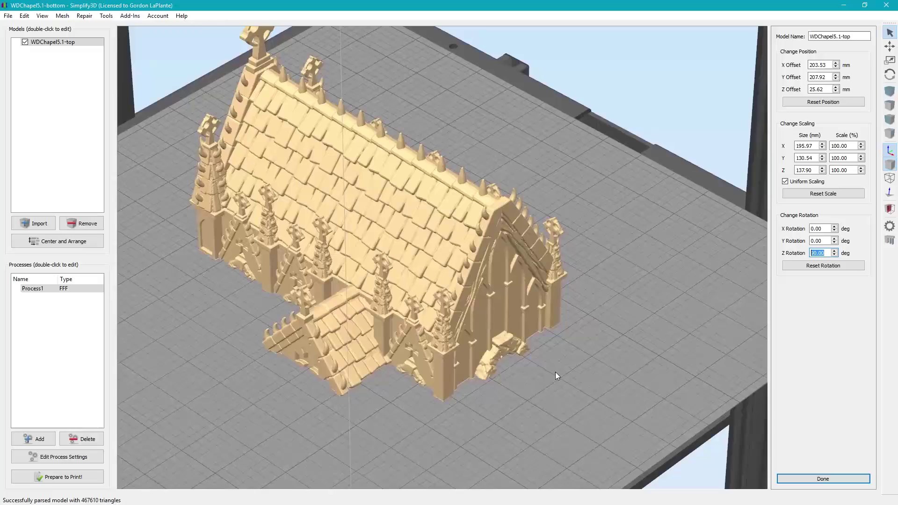
click(843, 479)
scroll(565, 400, down, 3)
scroll(565, 400, up, 2)
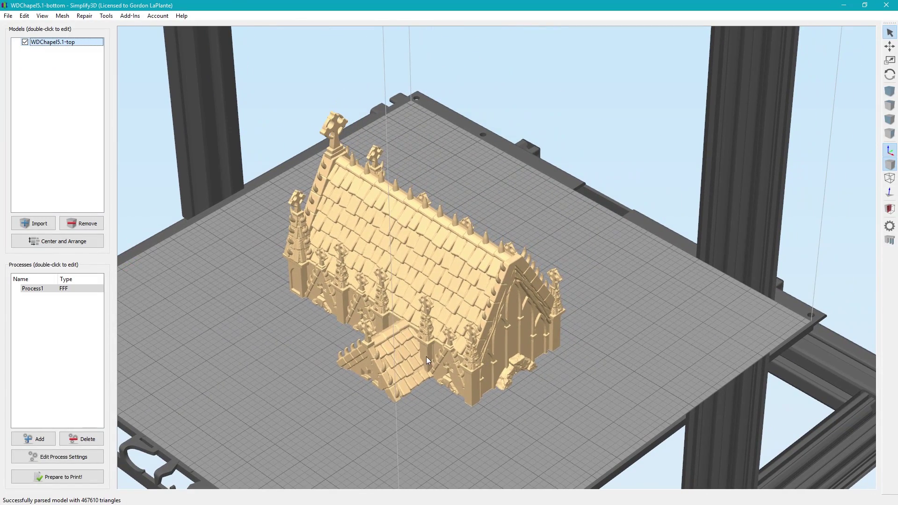
drag(426, 356, 529, 290)
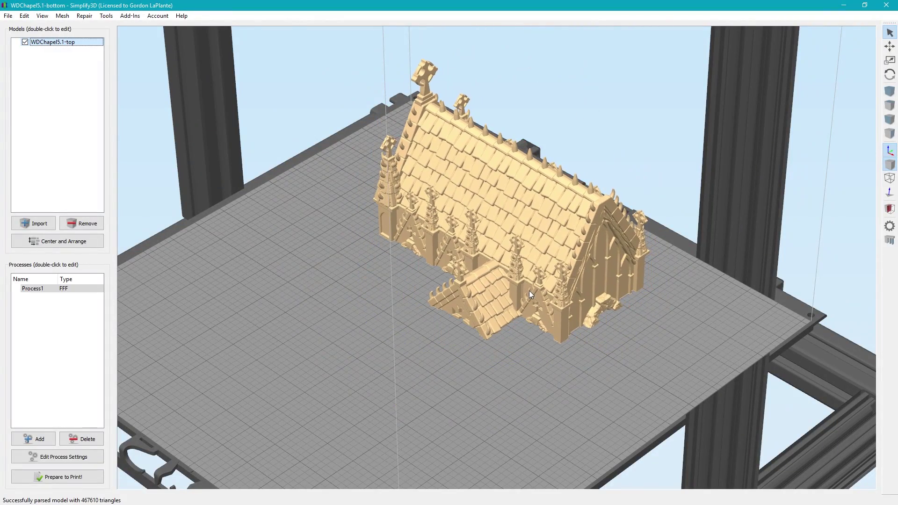
- Inspect the chapel top from the front, roof side and end views, then slice it
key(f)
drag(419, 312, 329, 355)
scroll(419, 347, up, 4)
scroll(476, 307, up, 3)
drag(476, 308, 489, 375)
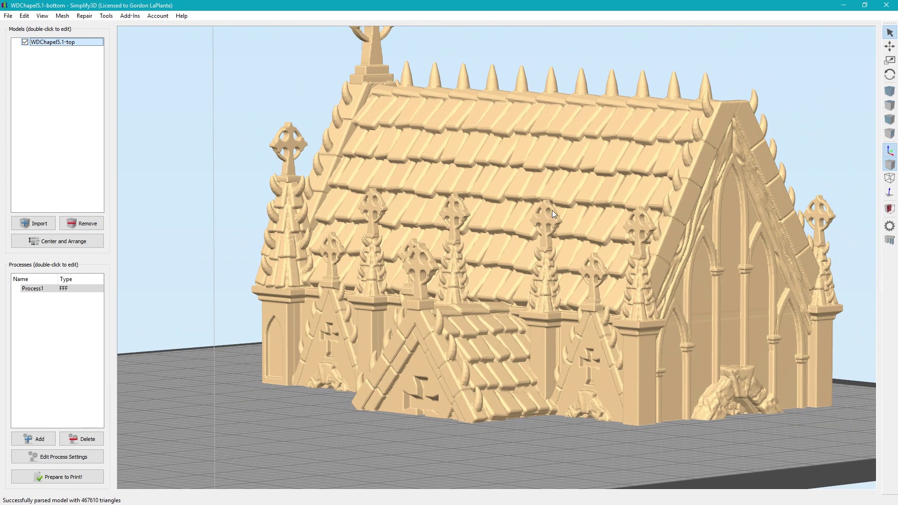
drag(552, 211, 599, 239)
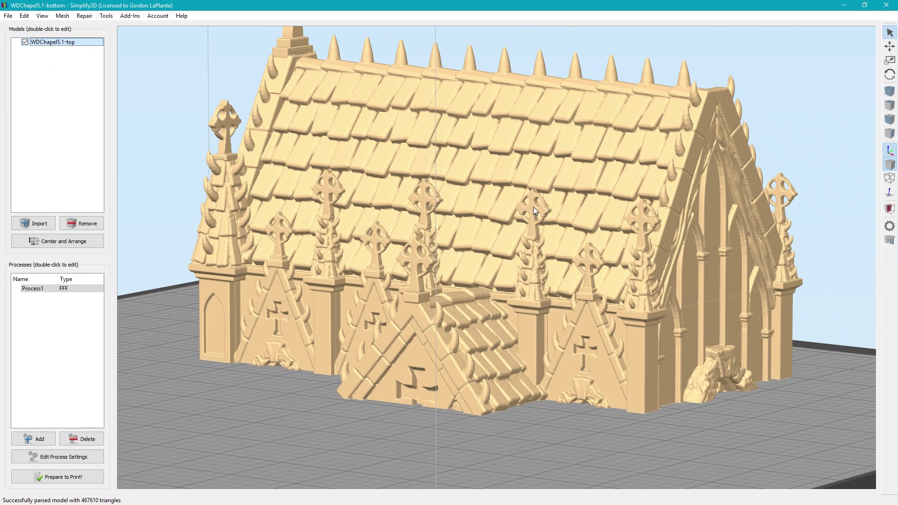
drag(533, 207, 254, 240)
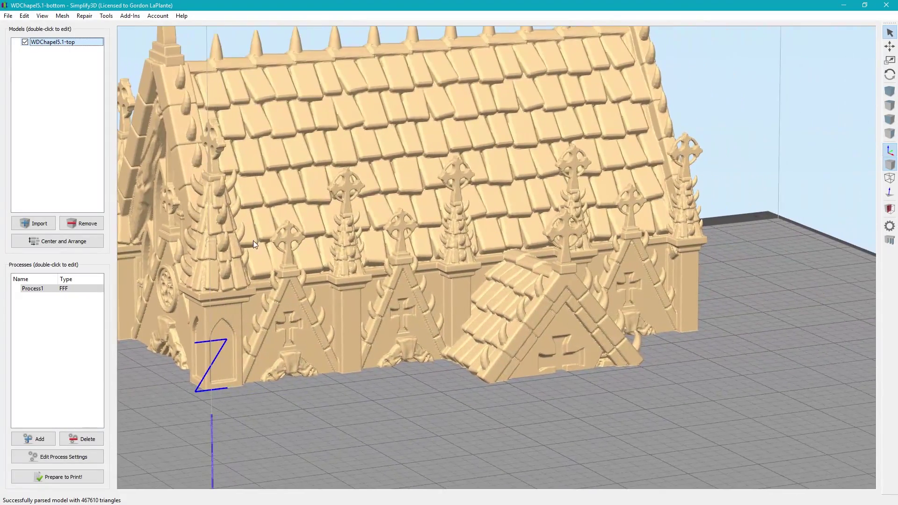
drag(478, 293, 455, 306)
scroll(458, 306, up, 2)
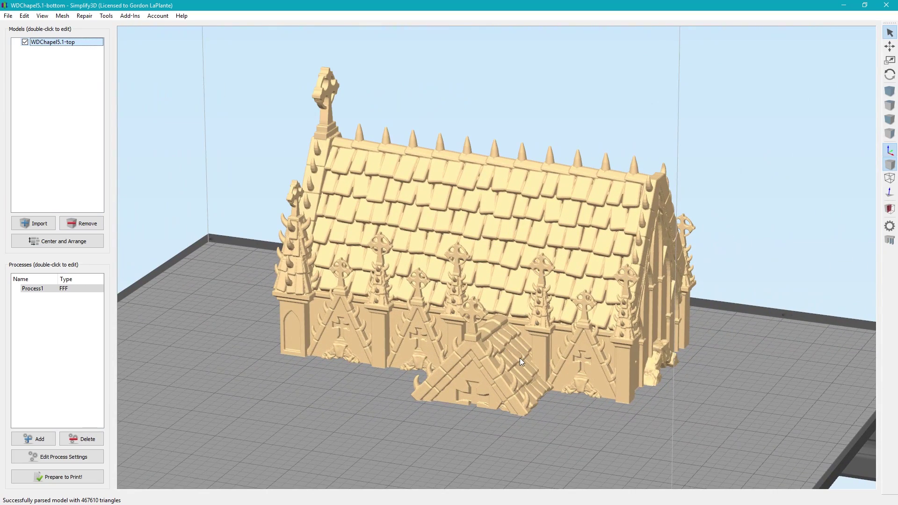
drag(589, 333, 473, 313)
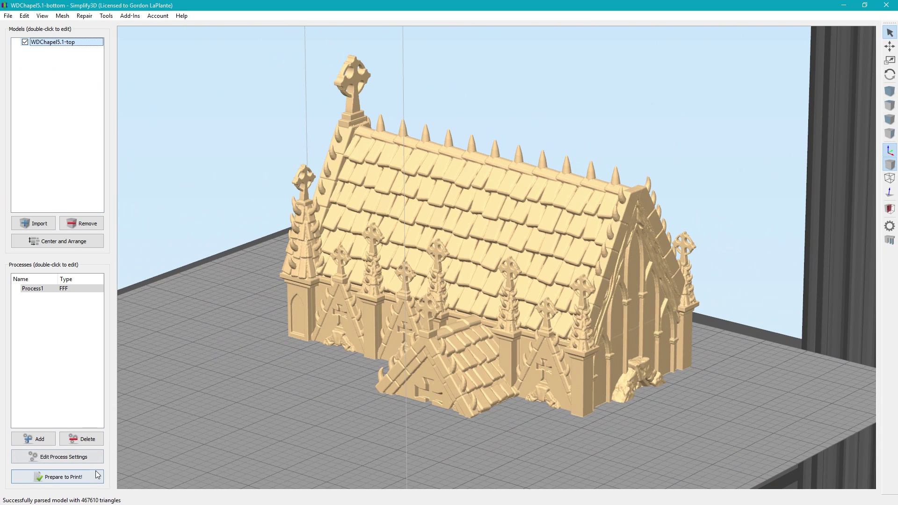
click(61, 477)
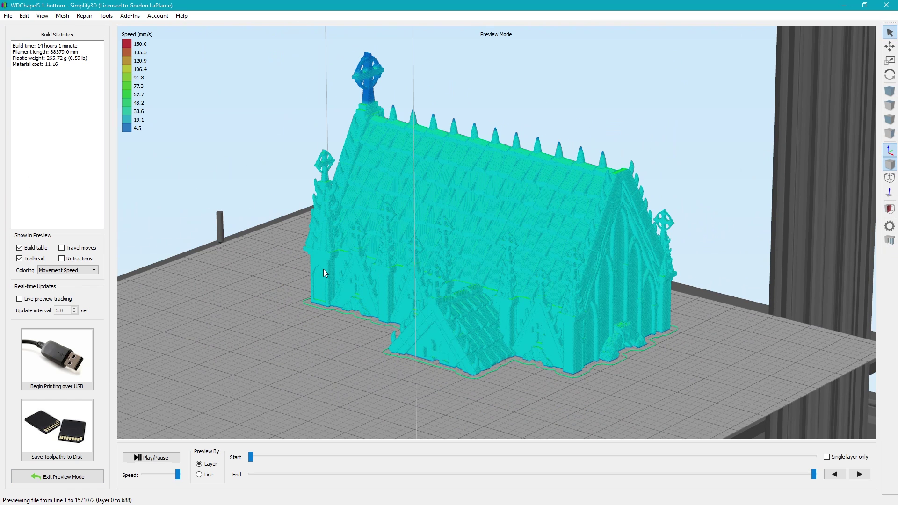
- Orbit and pan the chapel top toolpath preview, keeping the movement-speed colouring
drag(323, 273, 566, 291)
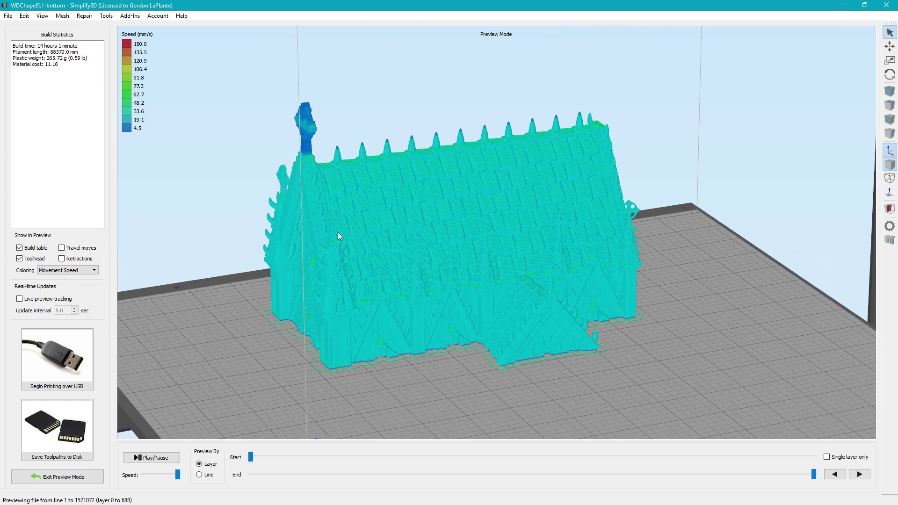
drag(337, 231, 394, 249)
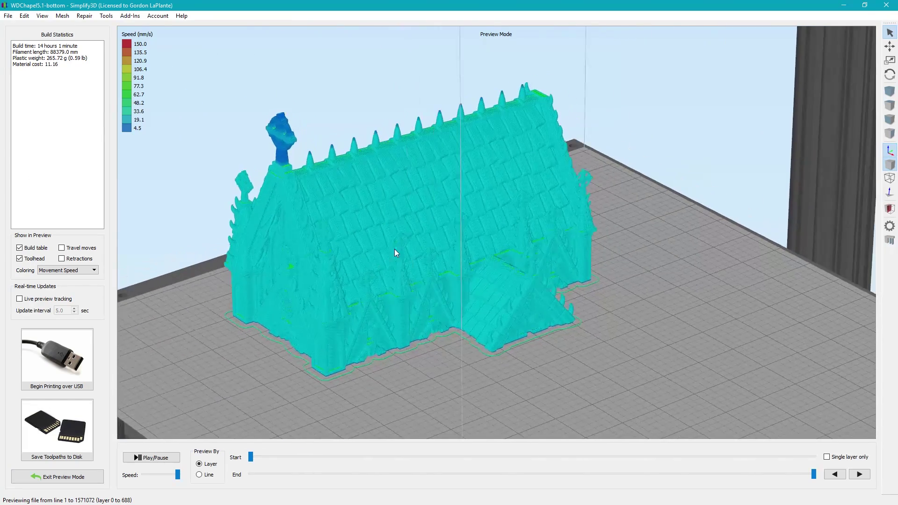
scroll(394, 249, up, 5)
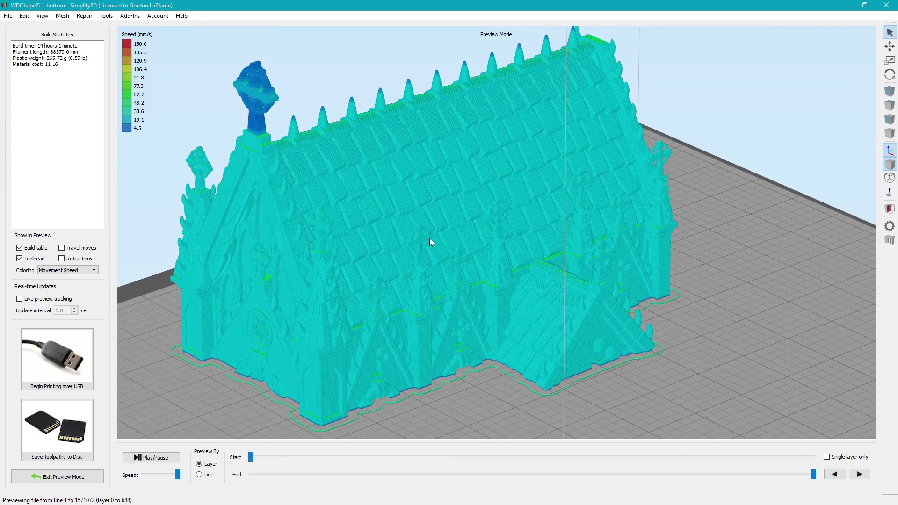
click(85, 271)
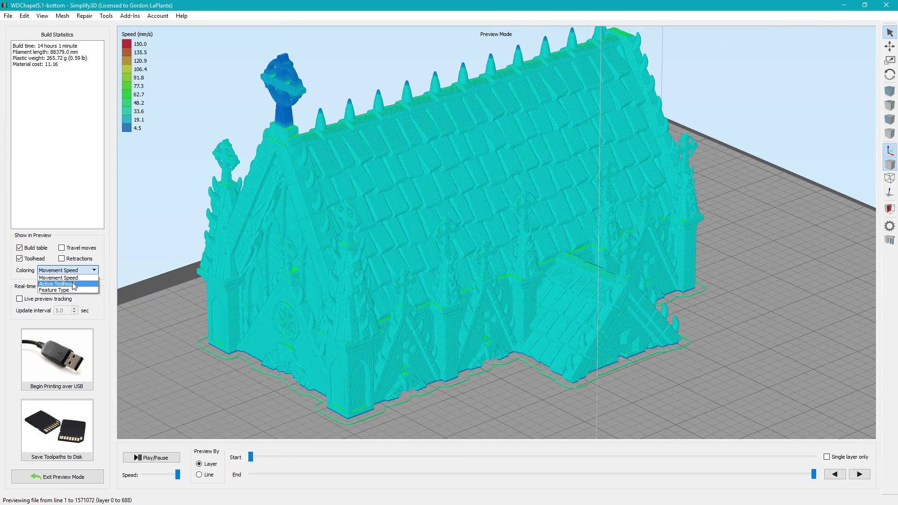
click(173, 276)
right_drag(275, 201, 290, 201)
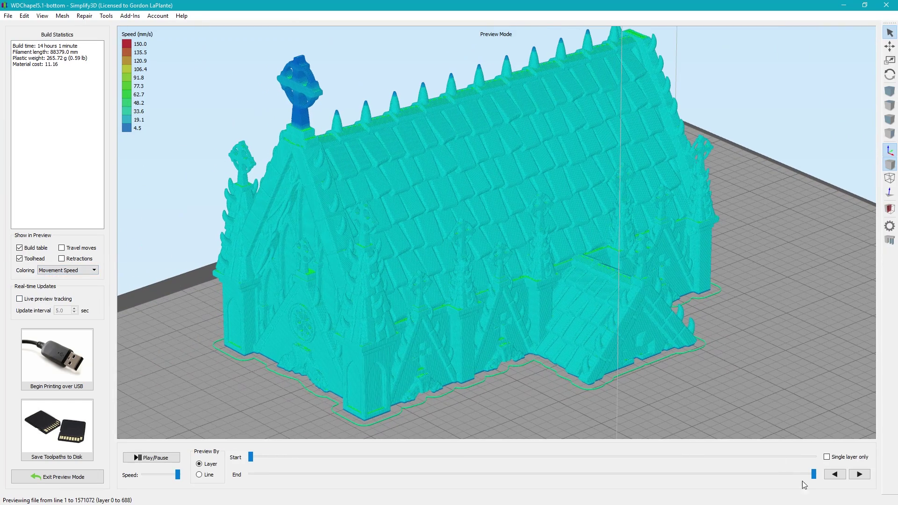
- Scrub the end layer to 339, 191 and 315, then play the layer-by-layer animation
drag(814, 476, 493, 458)
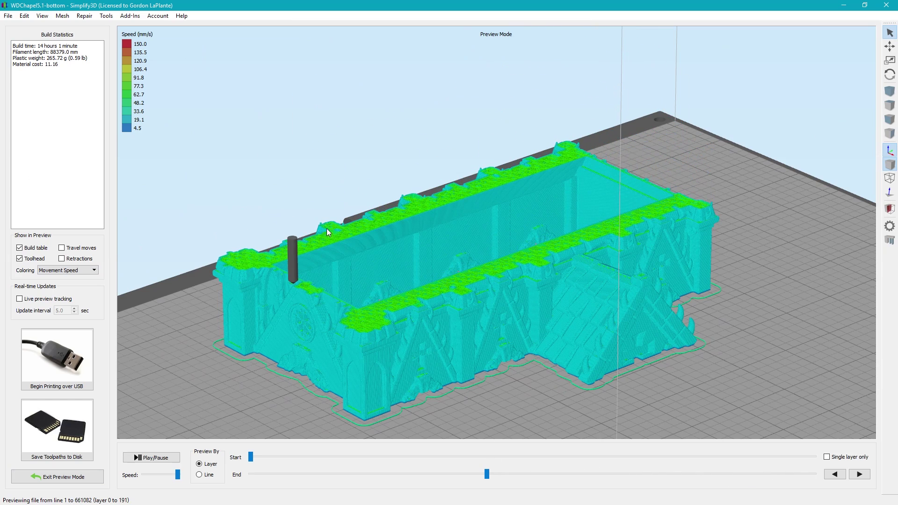
drag(326, 229, 403, 260)
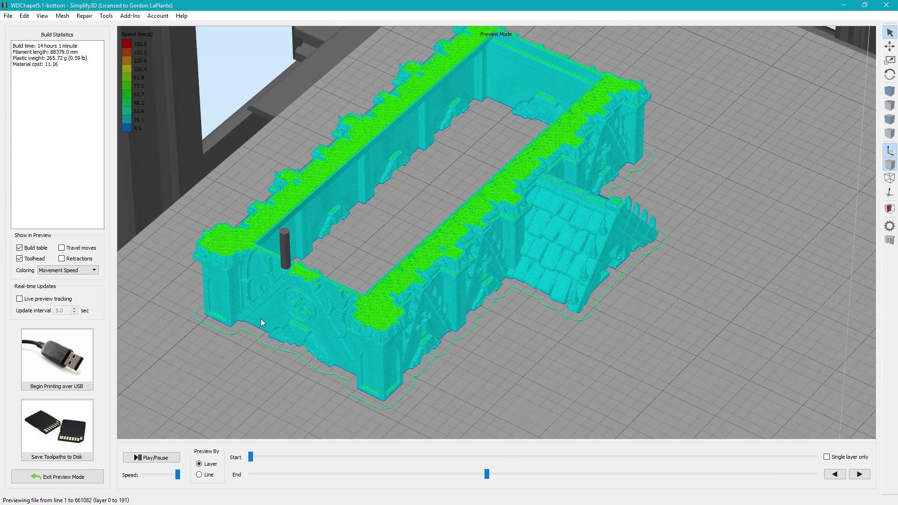
drag(489, 476, 646, 396)
drag(479, 318, 403, 279)
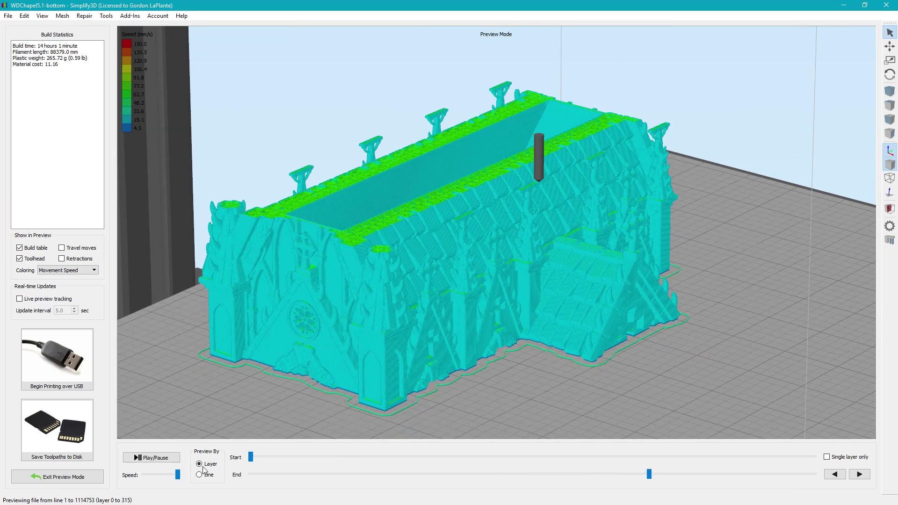
click(156, 459)
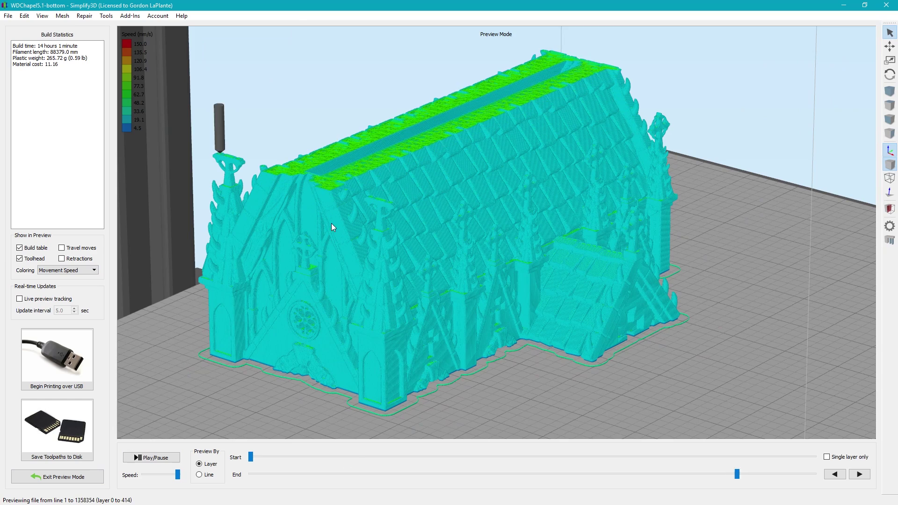
scroll(343, 248, up, 5)
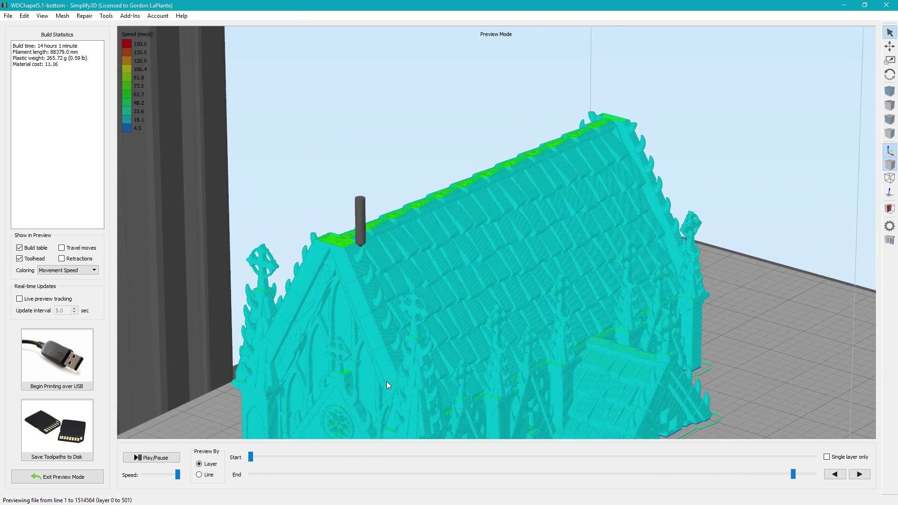
right_drag(386, 381, 389, 394)
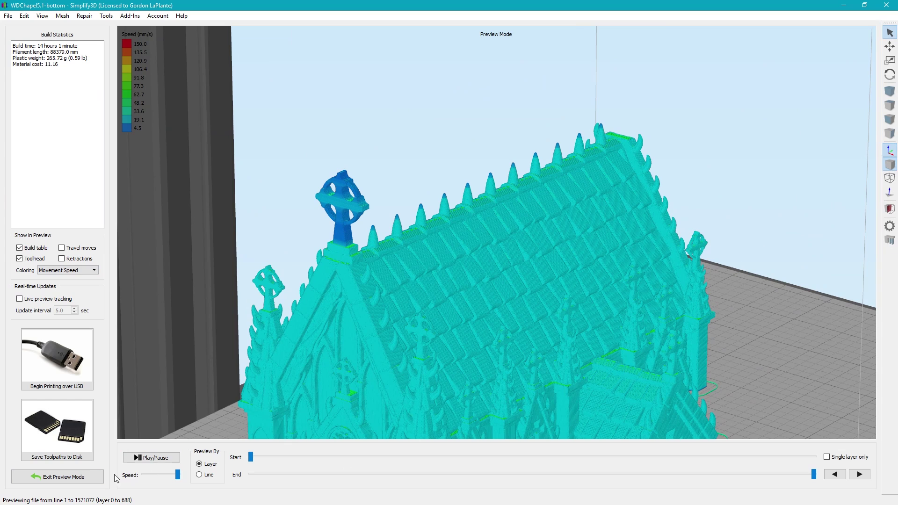
click(172, 461)
scroll(345, 310, down, 3)
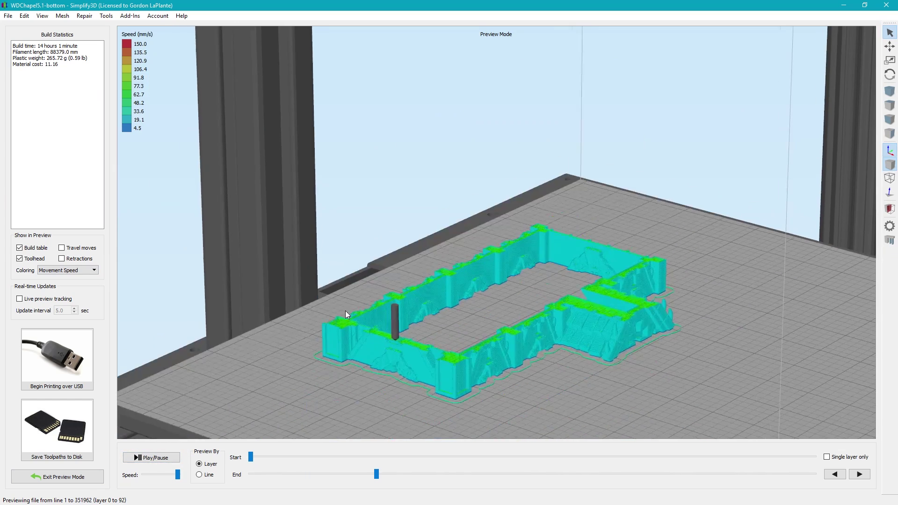
mouse_move(345, 310)
mouse_down()
mouse_move(351, 273)
mouse_move(309, 294)
mouse_up()
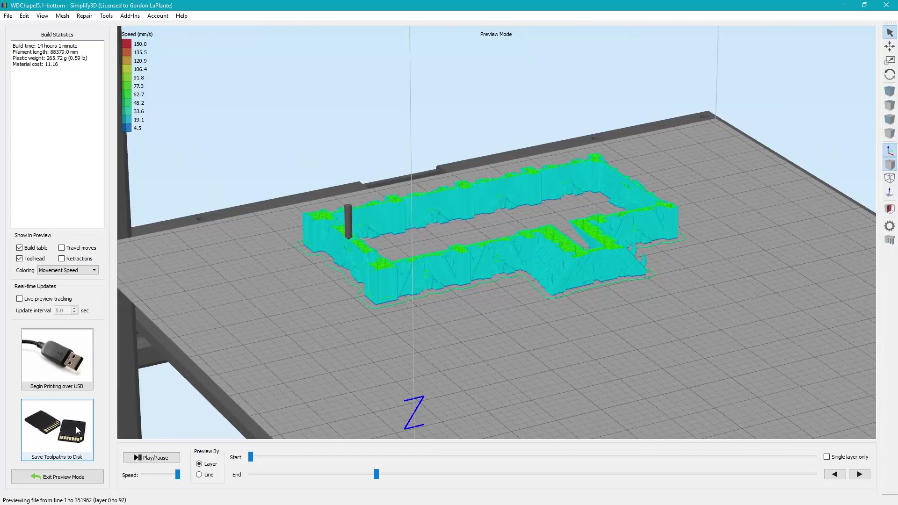
drag(442, 289, 296, 326)
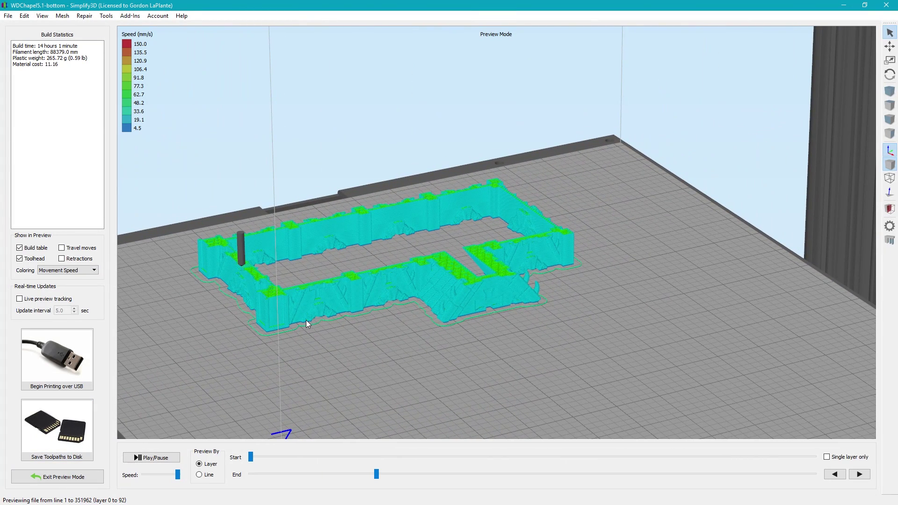
drag(313, 332, 456, 356)
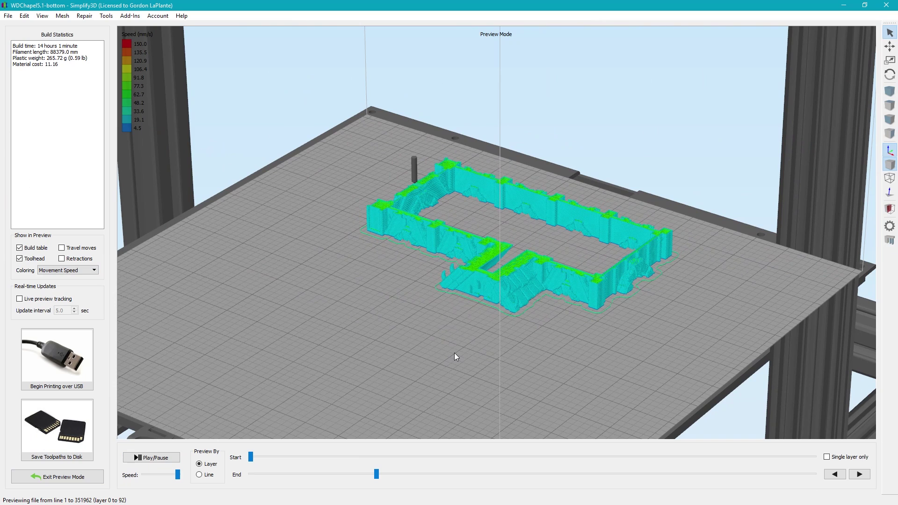